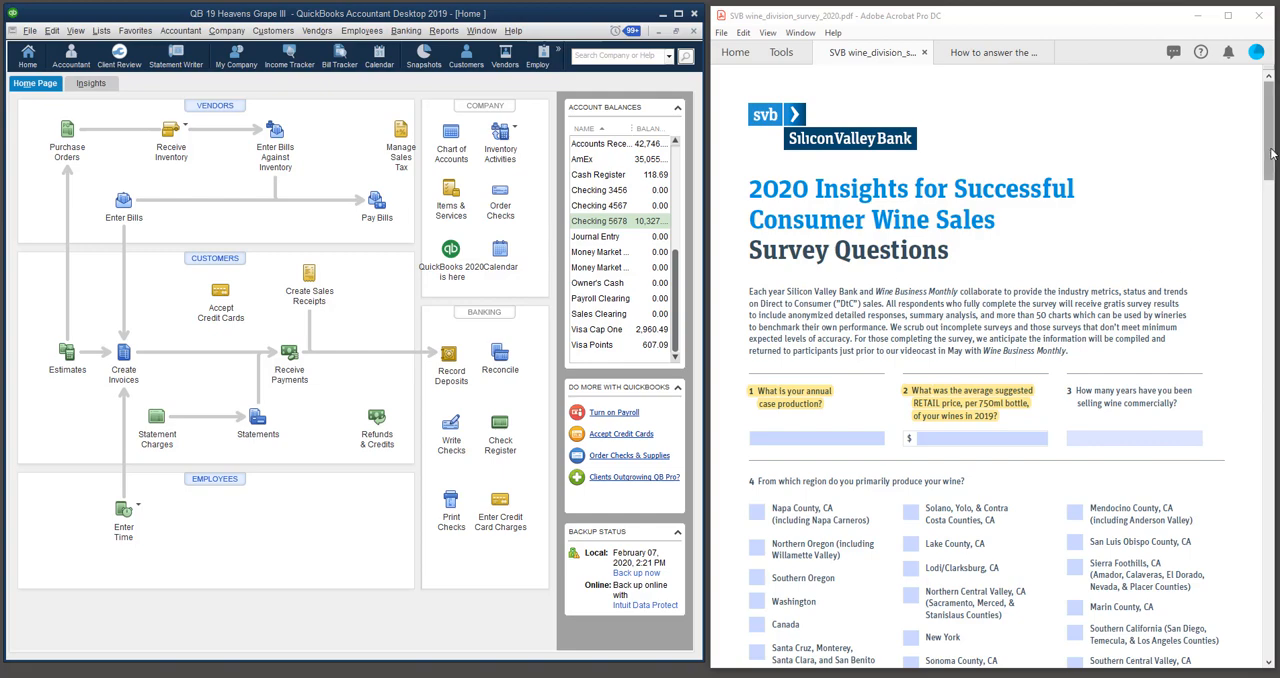
Bring up the PDF on how to answer the SVB survey questions and view its guidance for question #1.
drag(1272, 153, 1270, 120)
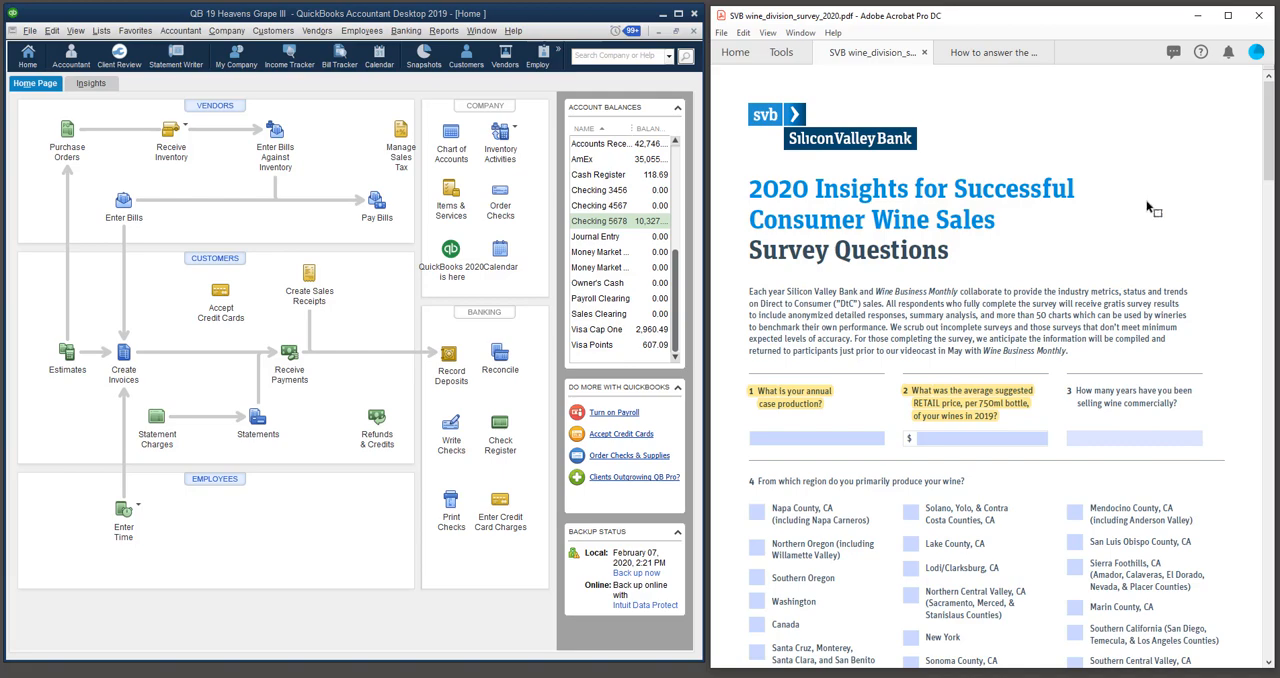
click(993, 52)
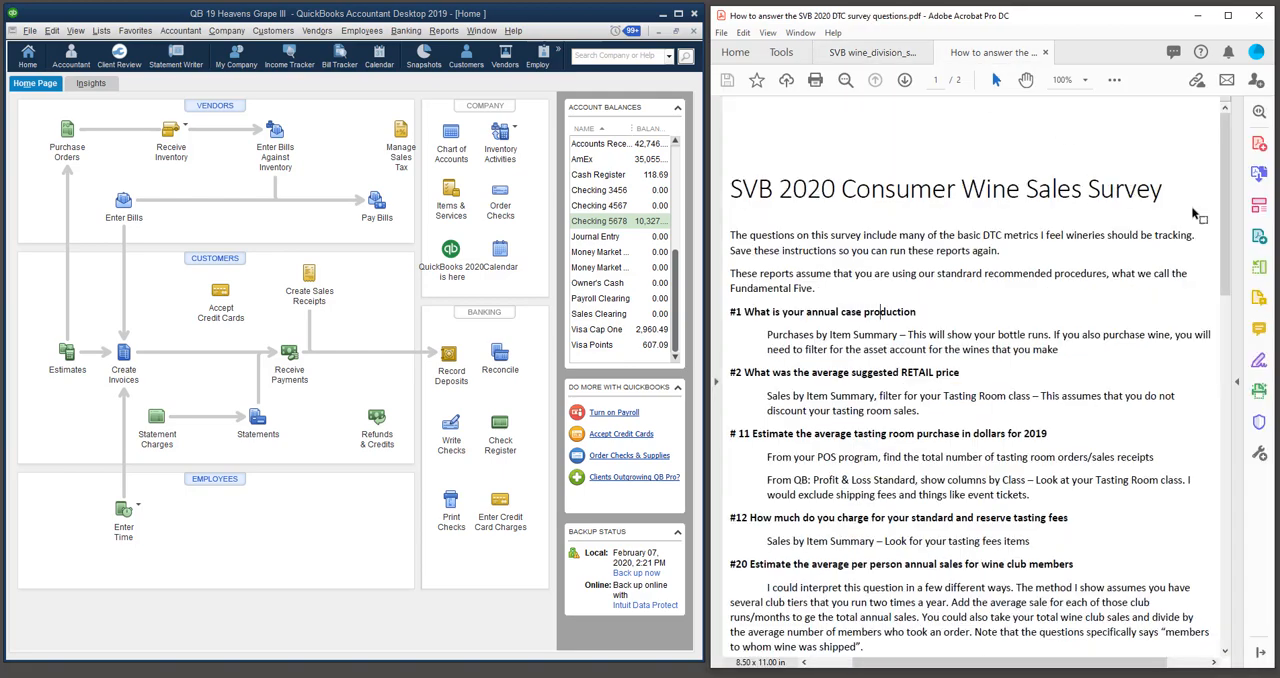
drag(1224, 165, 1225, 190)
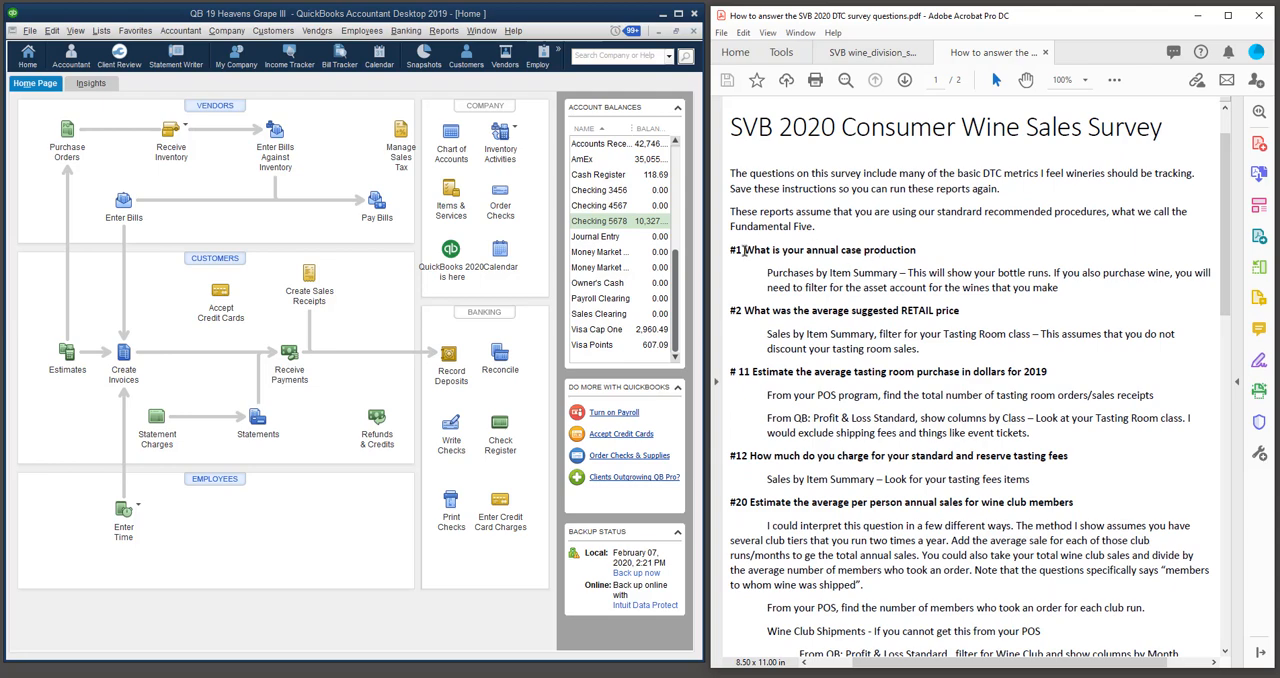
Select the #1 annual case production heading in the instructions and switch QuickBooks to the open #1 Annual case production report.
drag(731, 250, 916, 250)
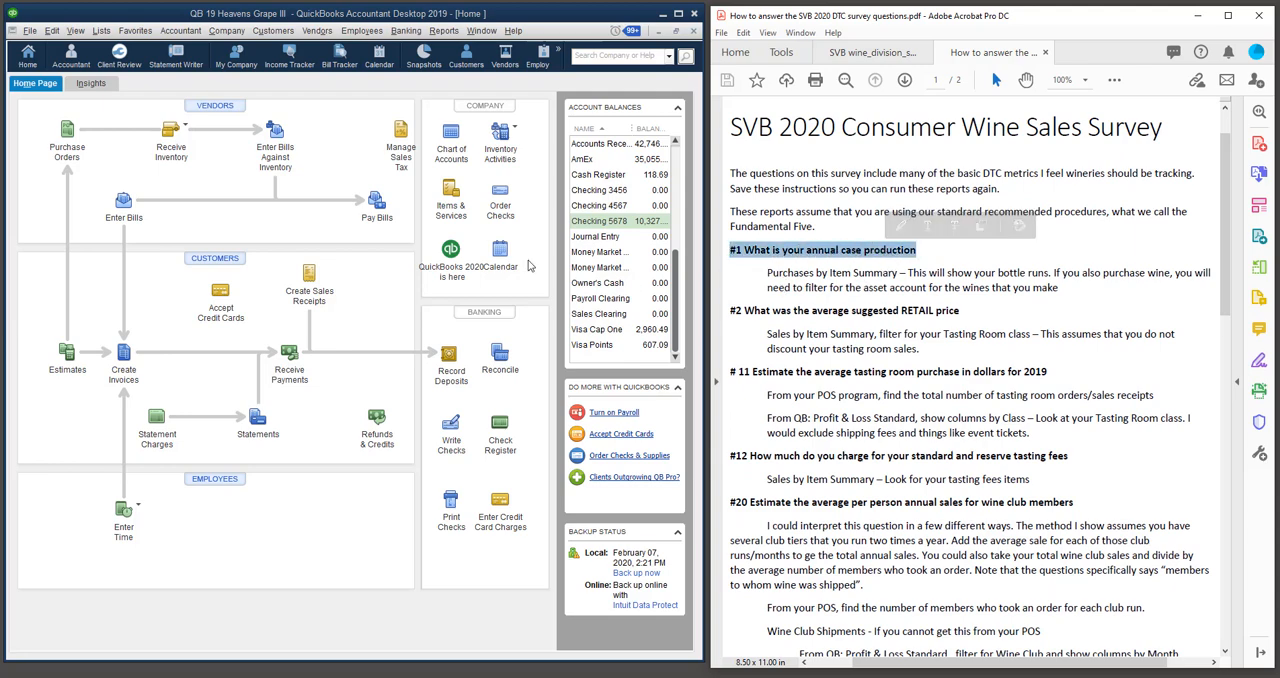
click(481, 30)
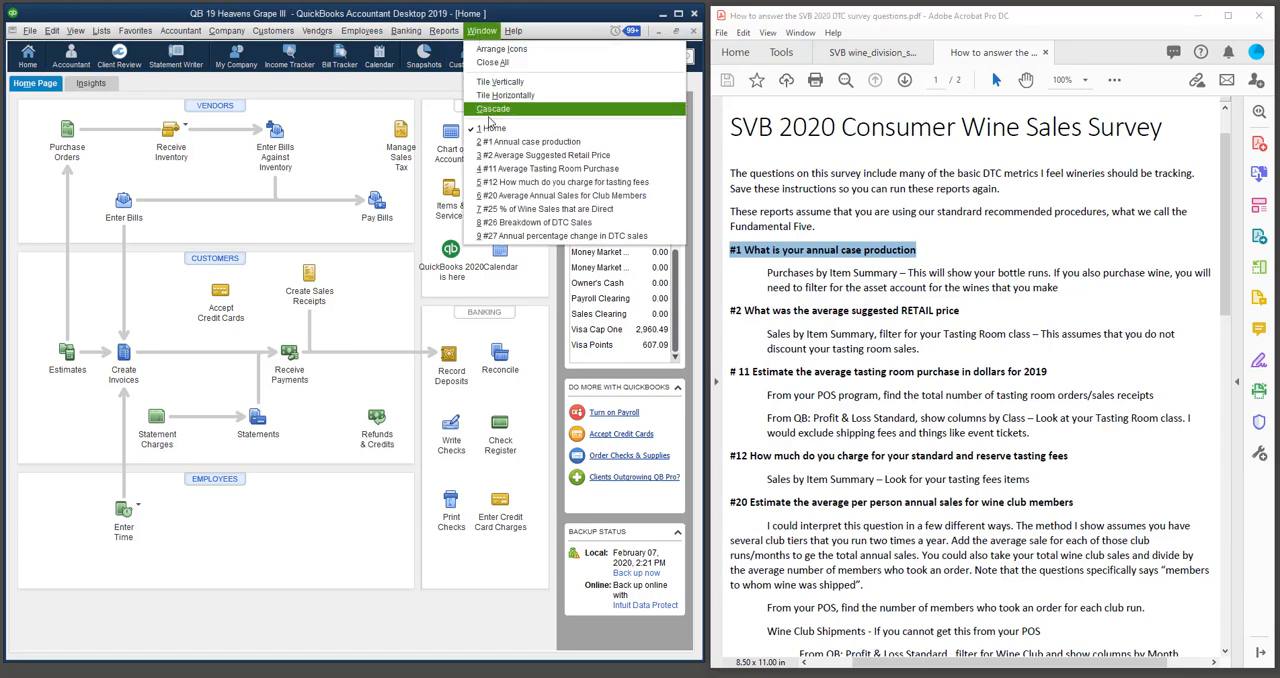
click(500, 146)
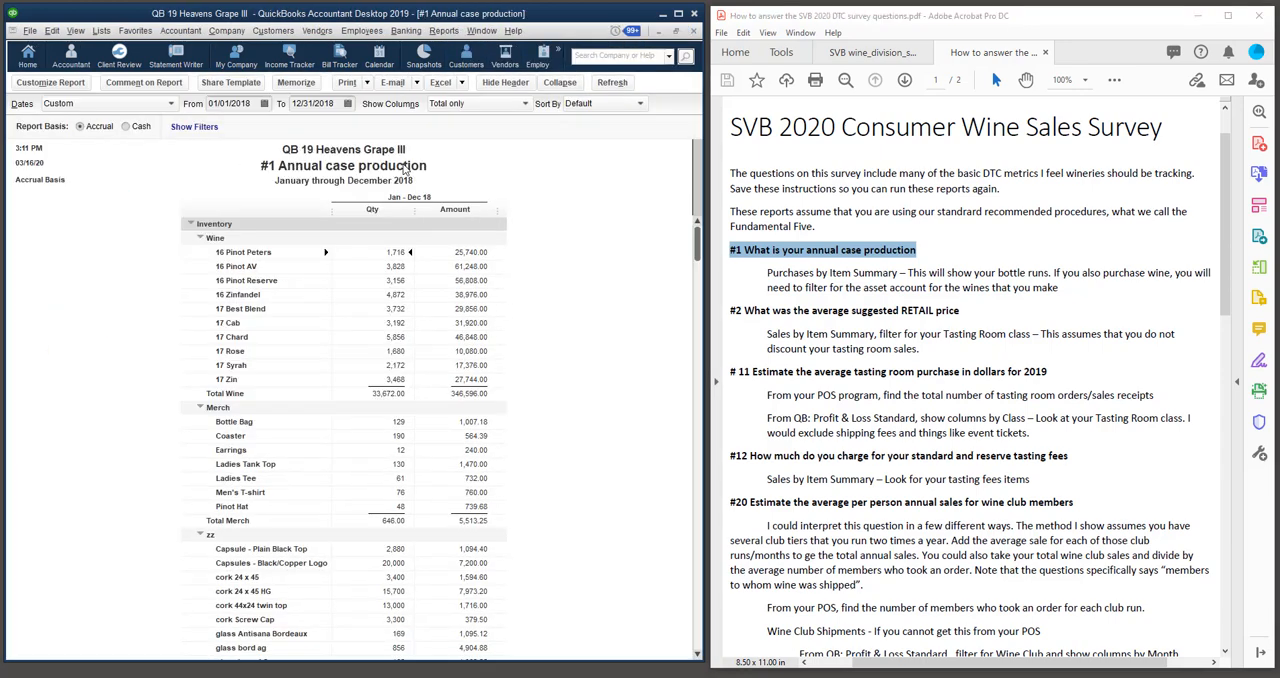
Look up Purchases by Item Summary among the available purchases reports without running it.
click(450, 34)
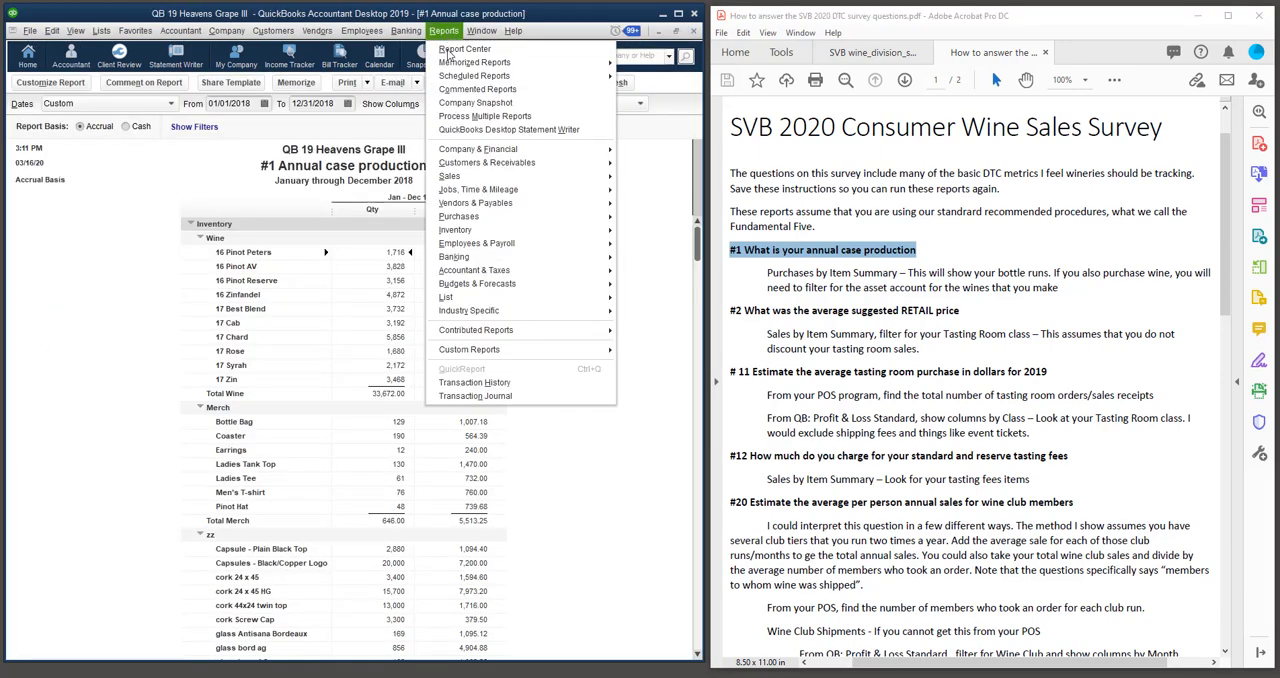
mouse_move(459, 218)
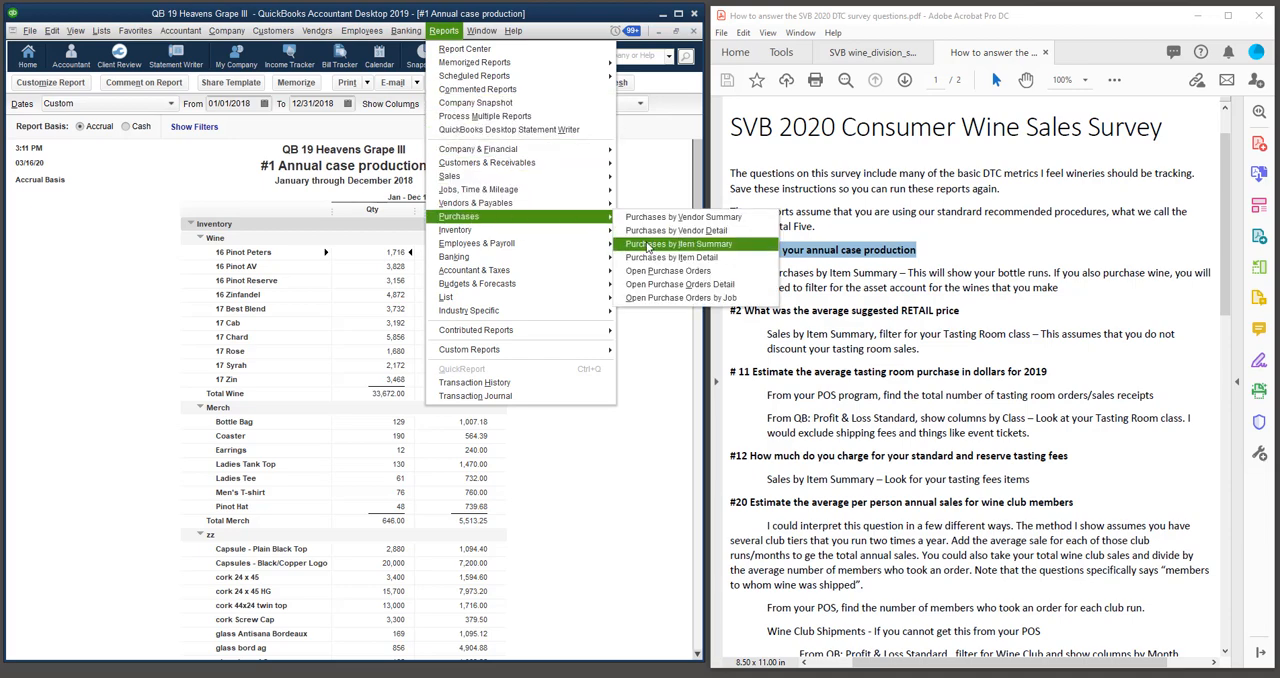
click(107, 237)
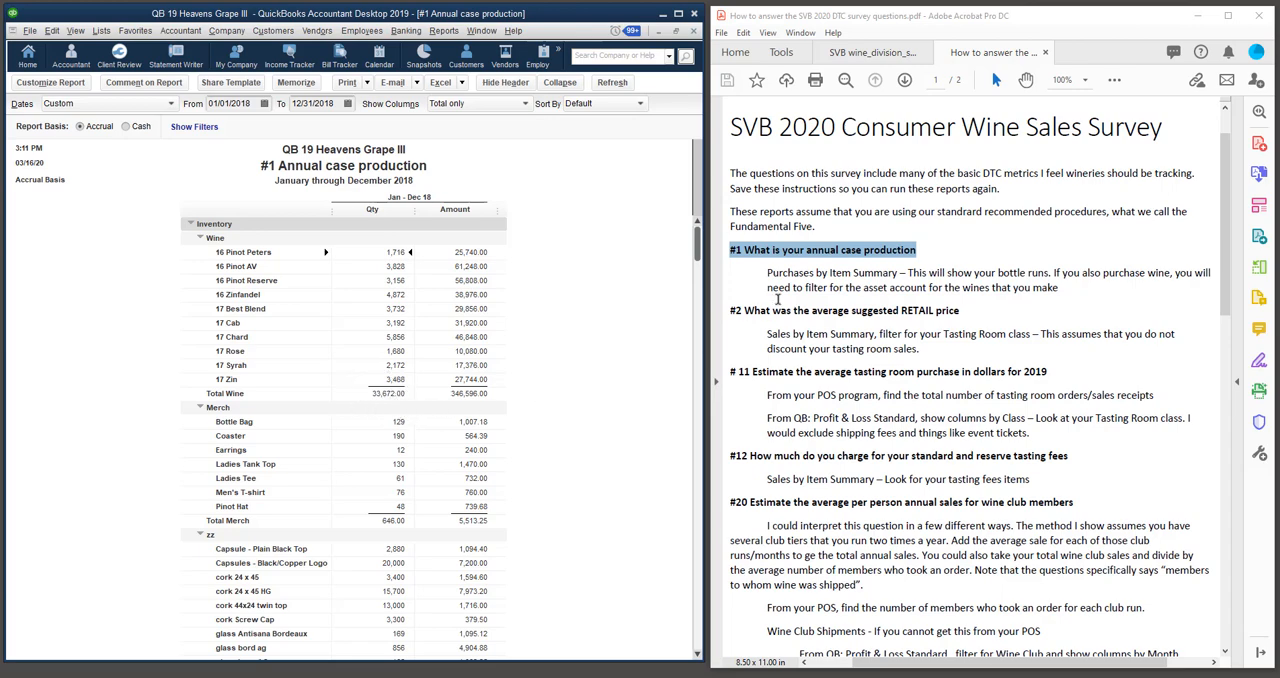
Mark the question #2 heading and its Sales by Item Summary source in the instructions, and switch to the #2 Average Suggested Retail Price report.
click(769, 310)
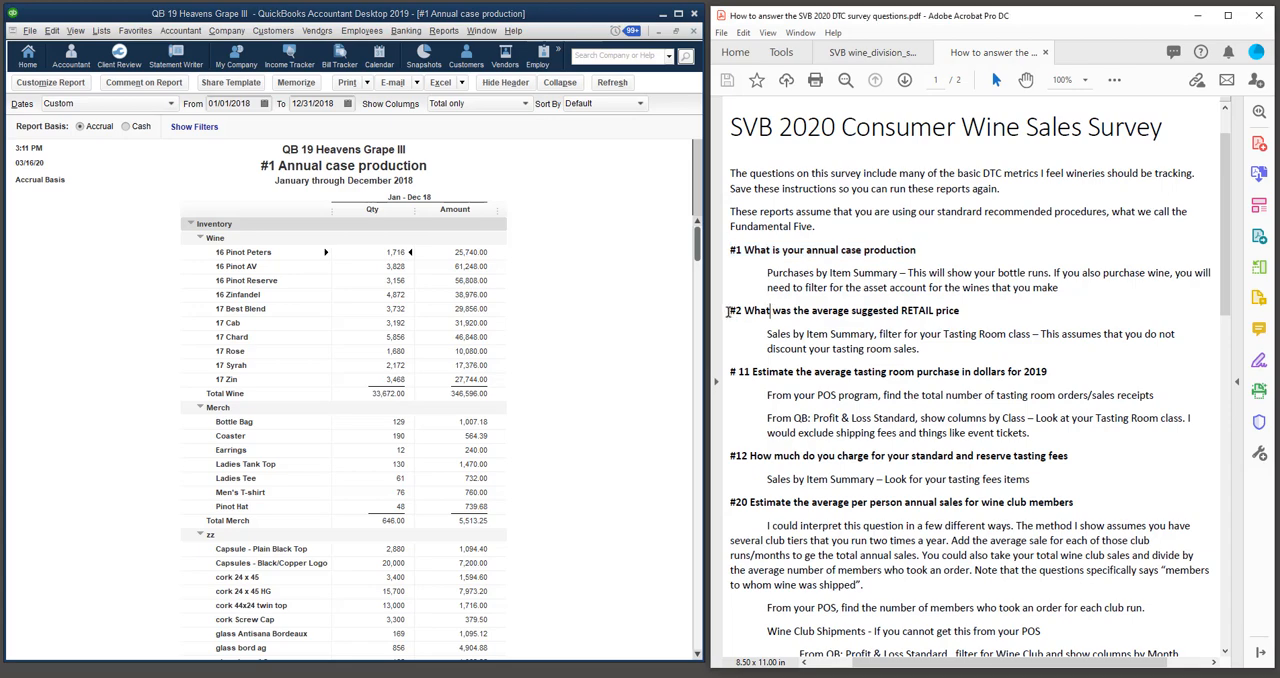
drag(730, 311, 960, 311)
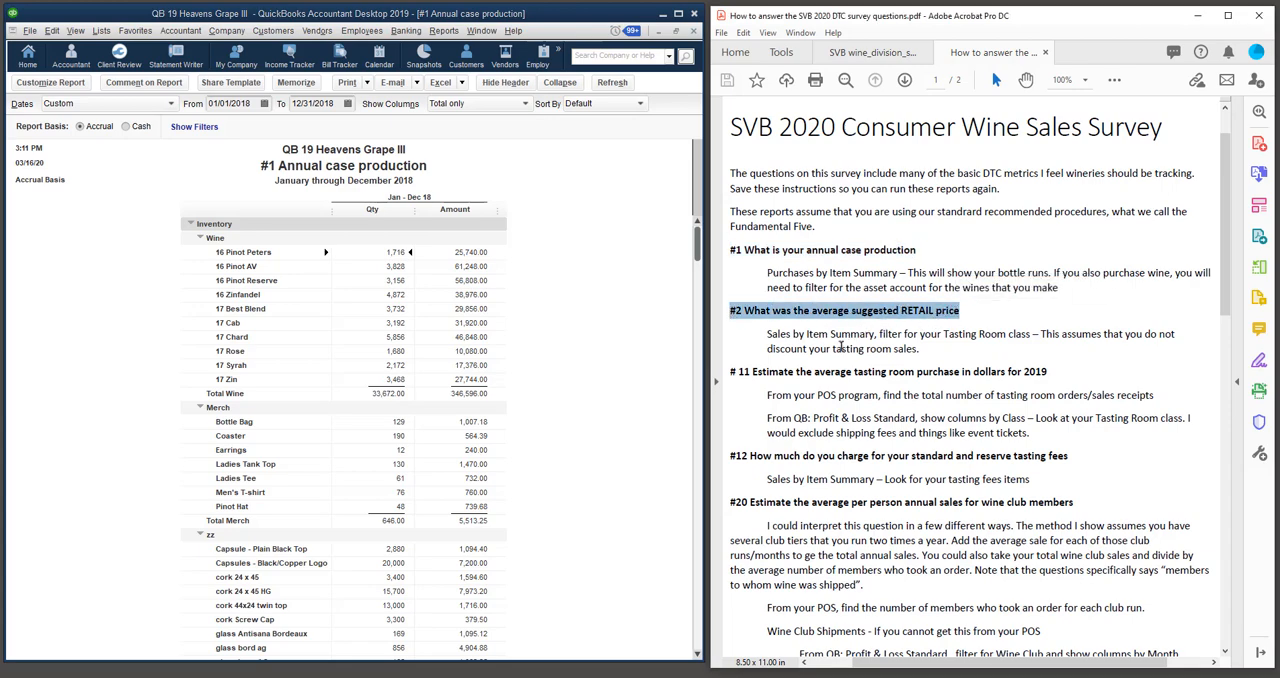
drag(767, 334, 875, 335)
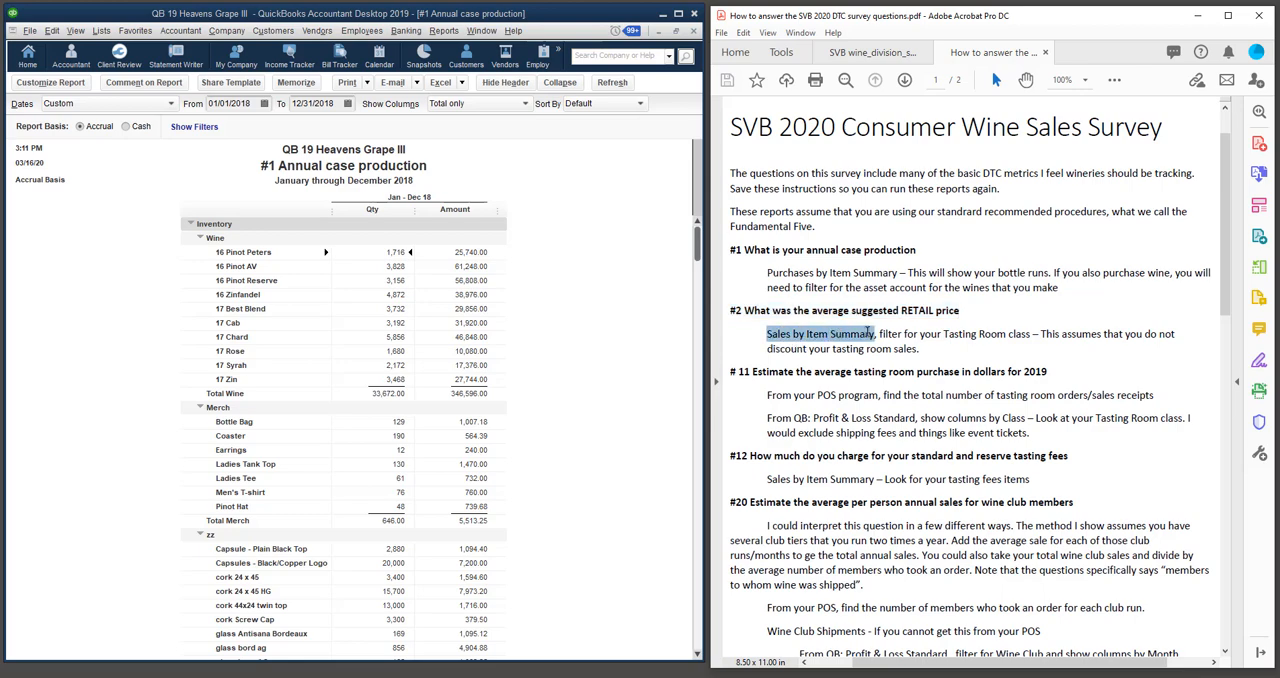
click(483, 33)
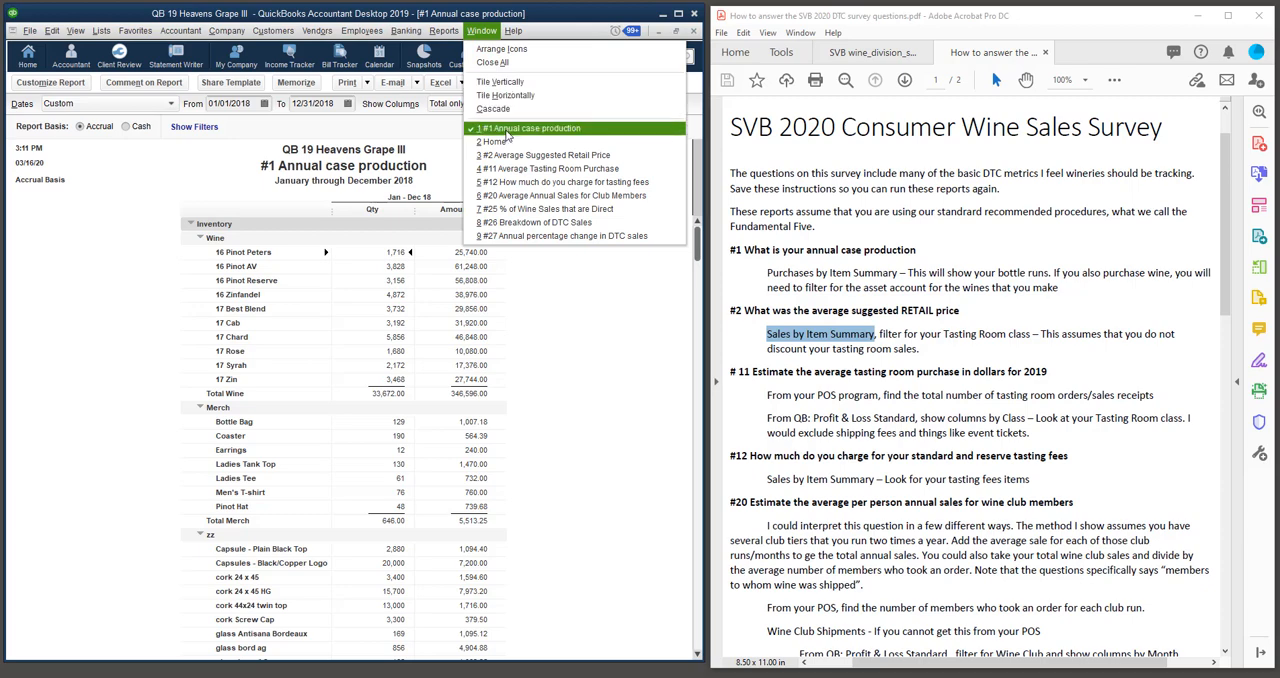
click(520, 156)
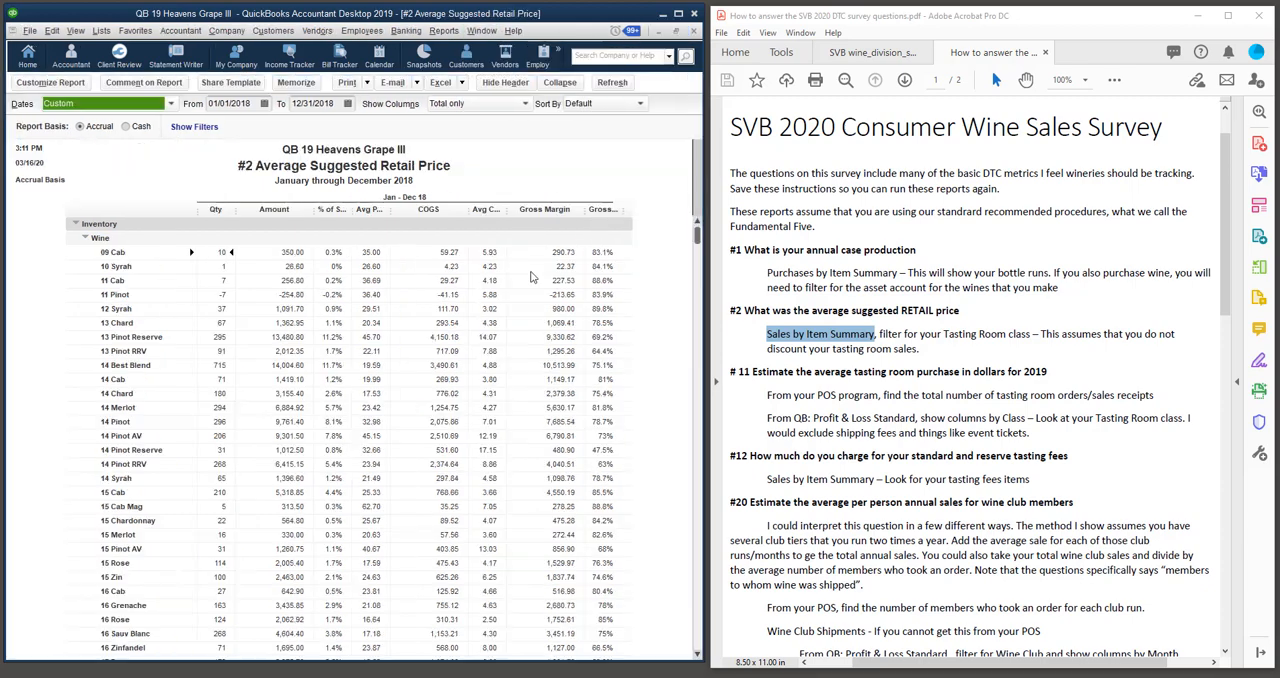
Look up Sales by Item Summary among the available sales reports without running it.
click(443, 31)
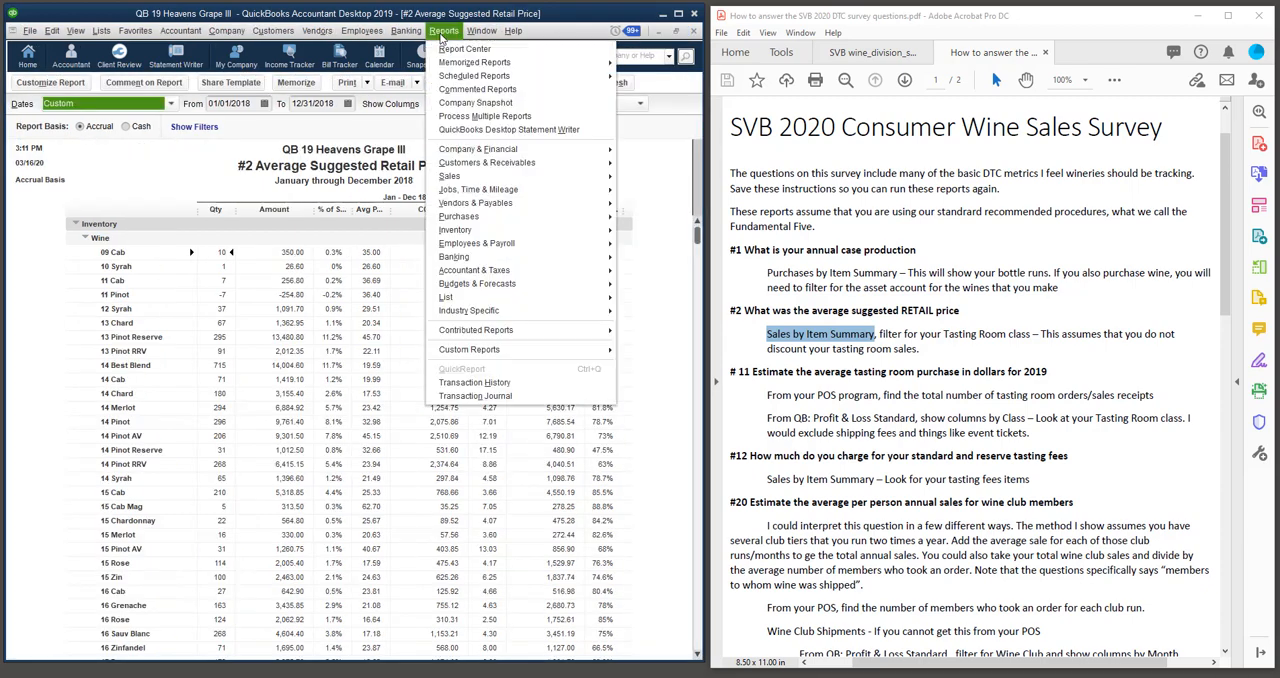
mouse_move(450, 181)
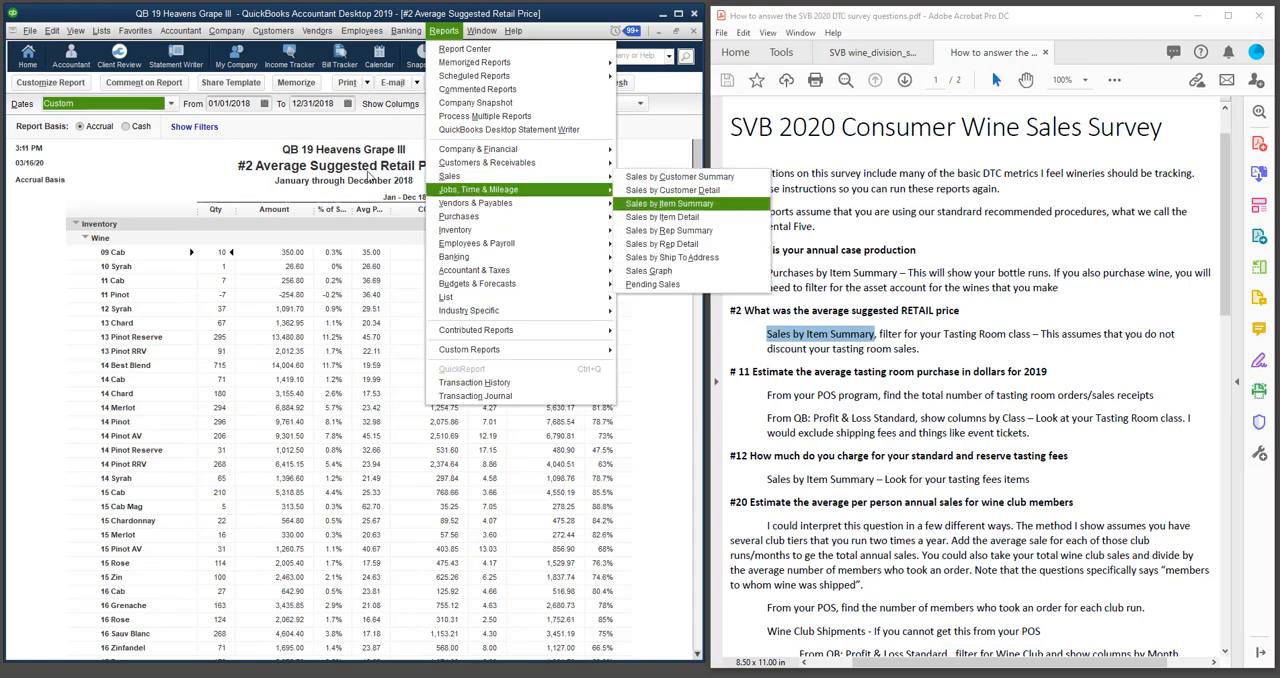
click(172, 173)
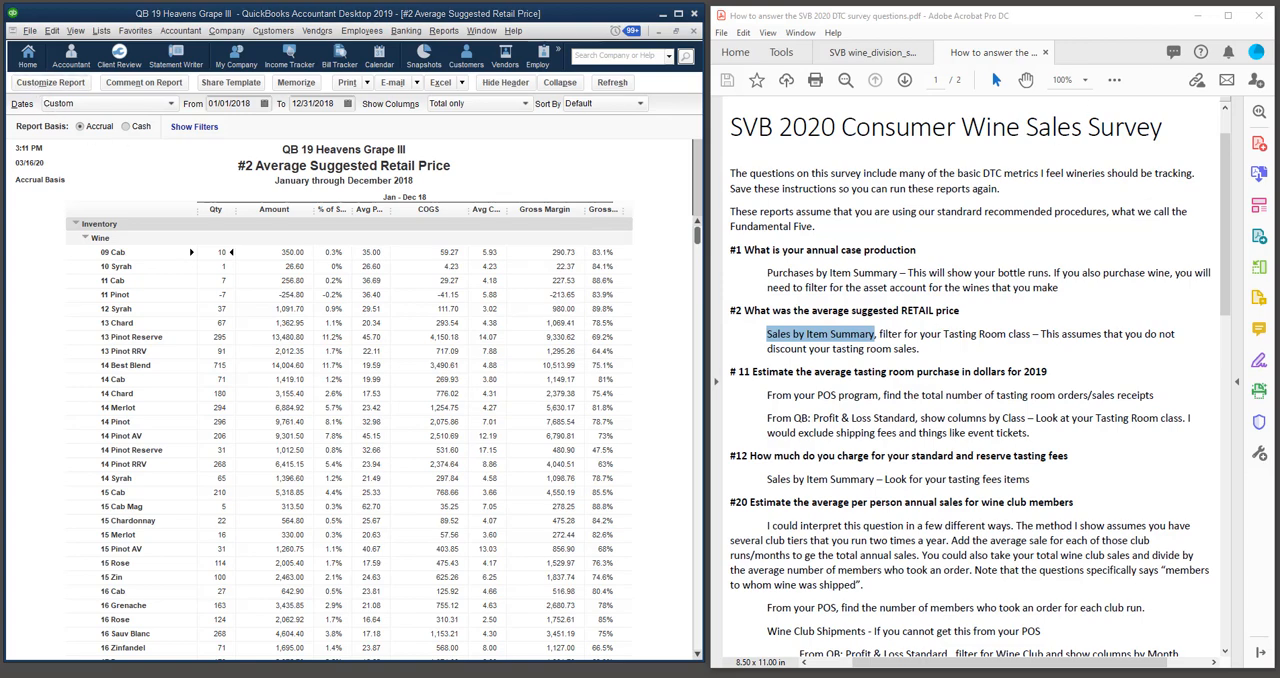
Filter the #2 Average Suggested Retail Price report by the Retail class and view the Total Wine row's average price.
drag(735, 126, 542, 124)
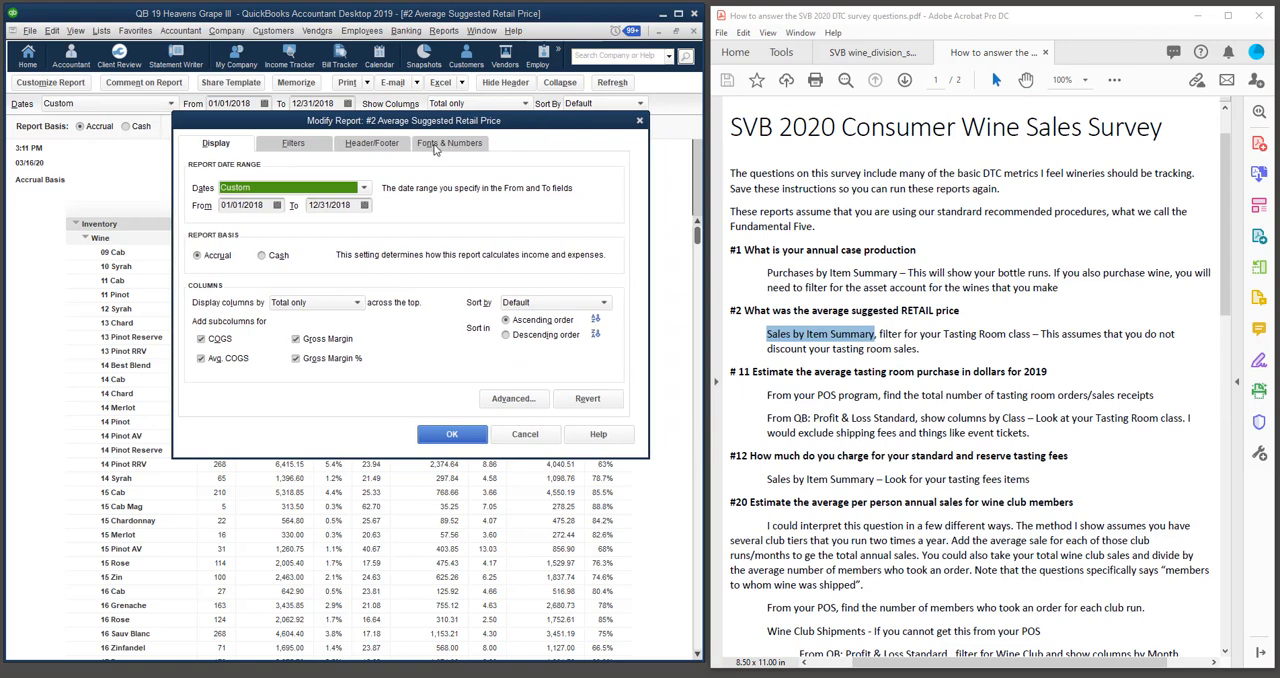
click(294, 143)
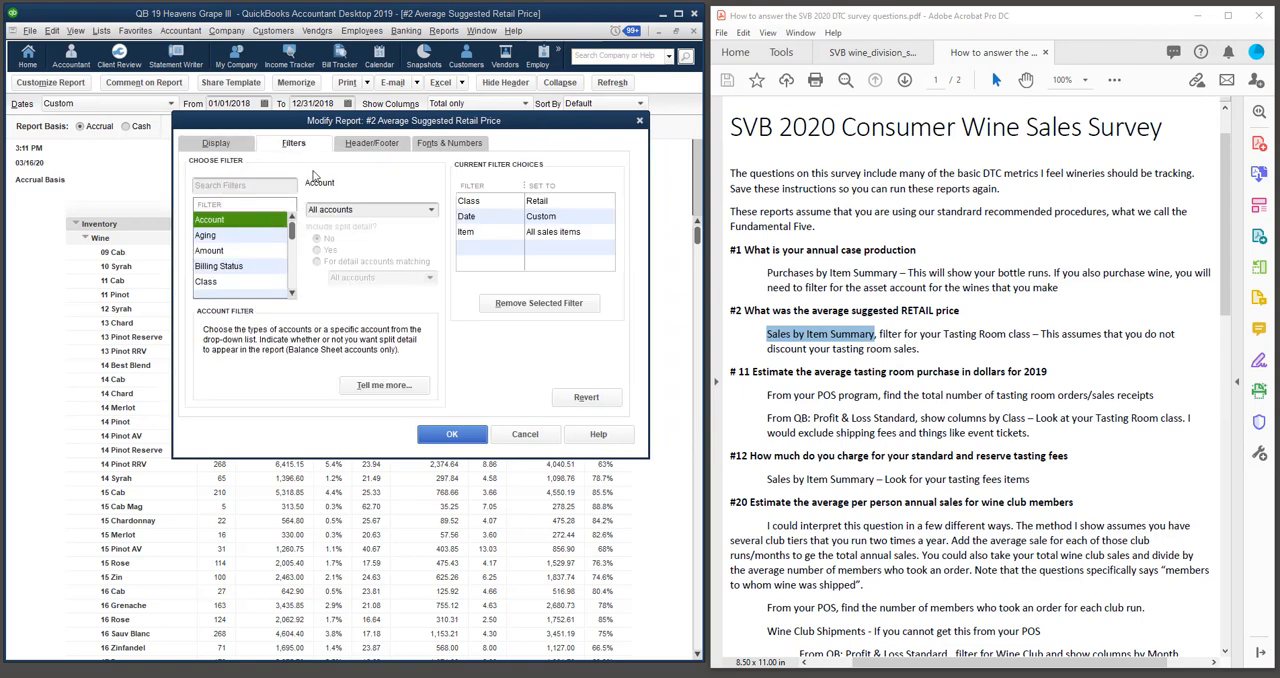
click(255, 186)
text(clas)
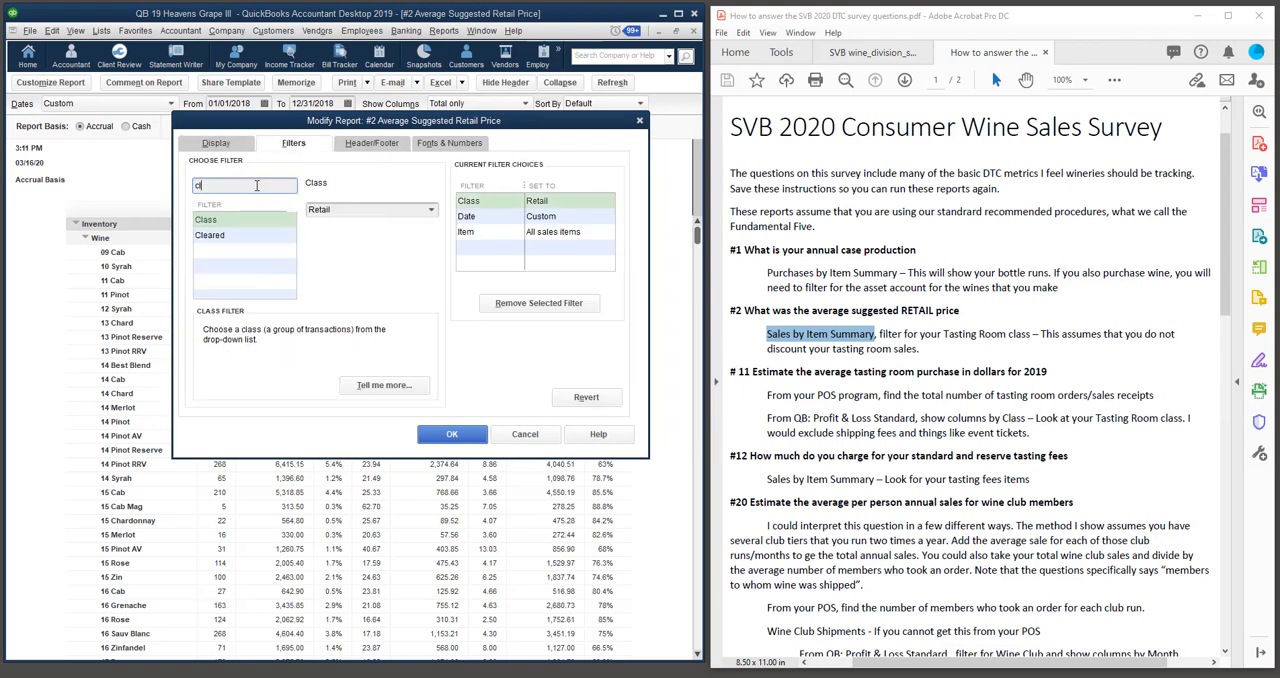
click(217, 220)
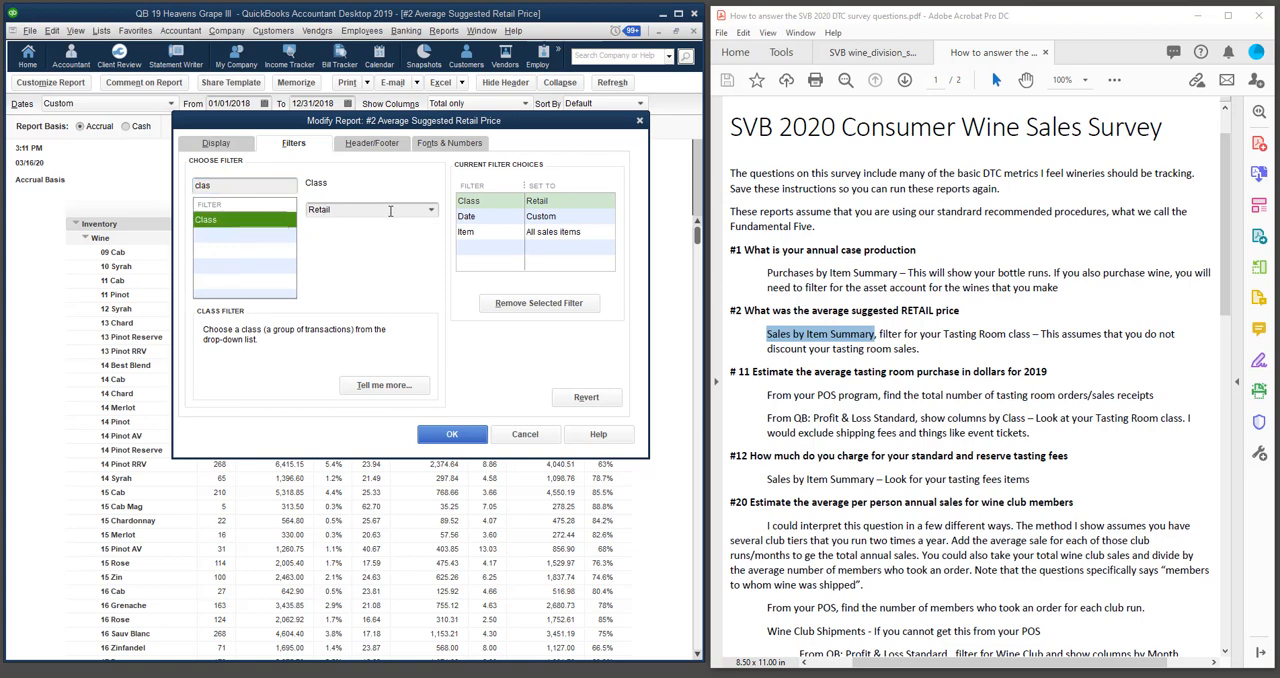
click(432, 211)
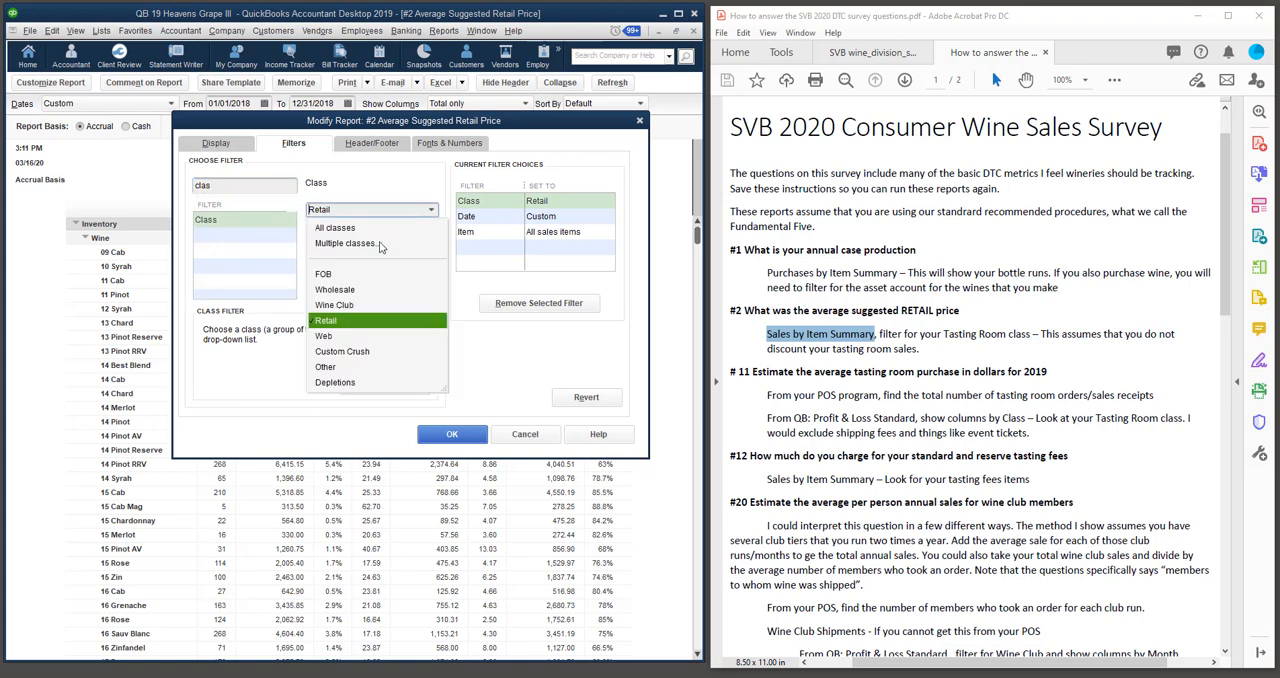
click(340, 322)
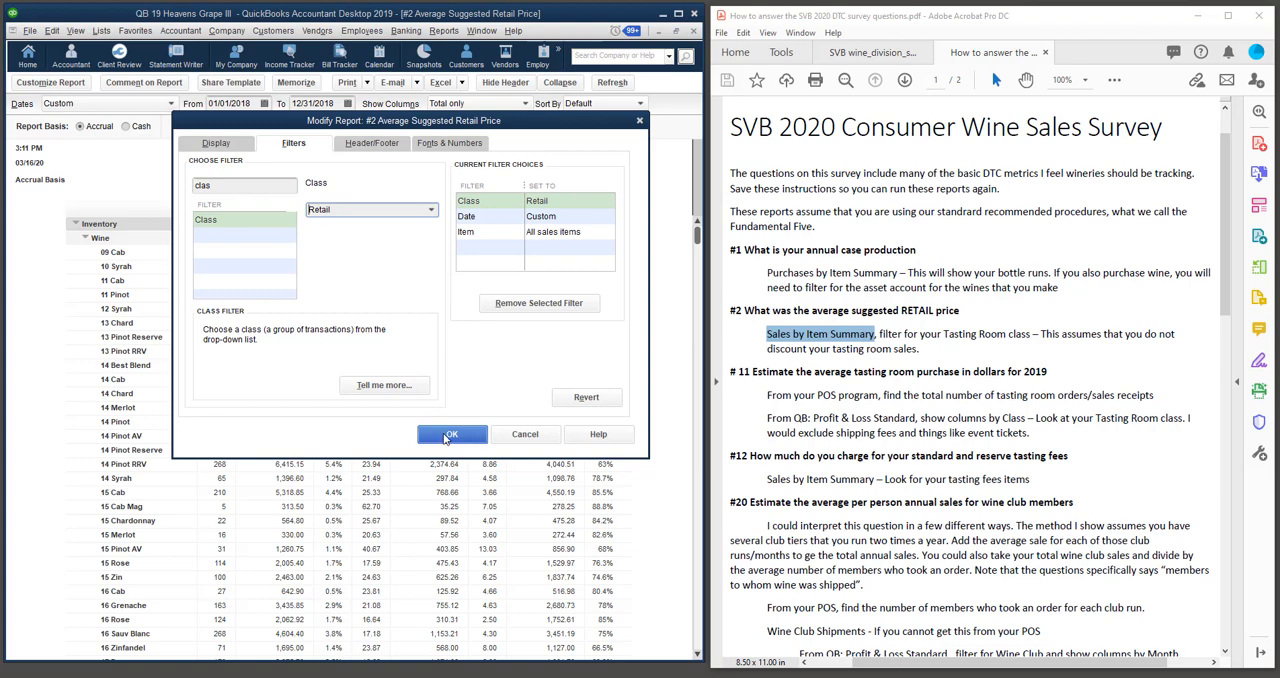
click(446, 436)
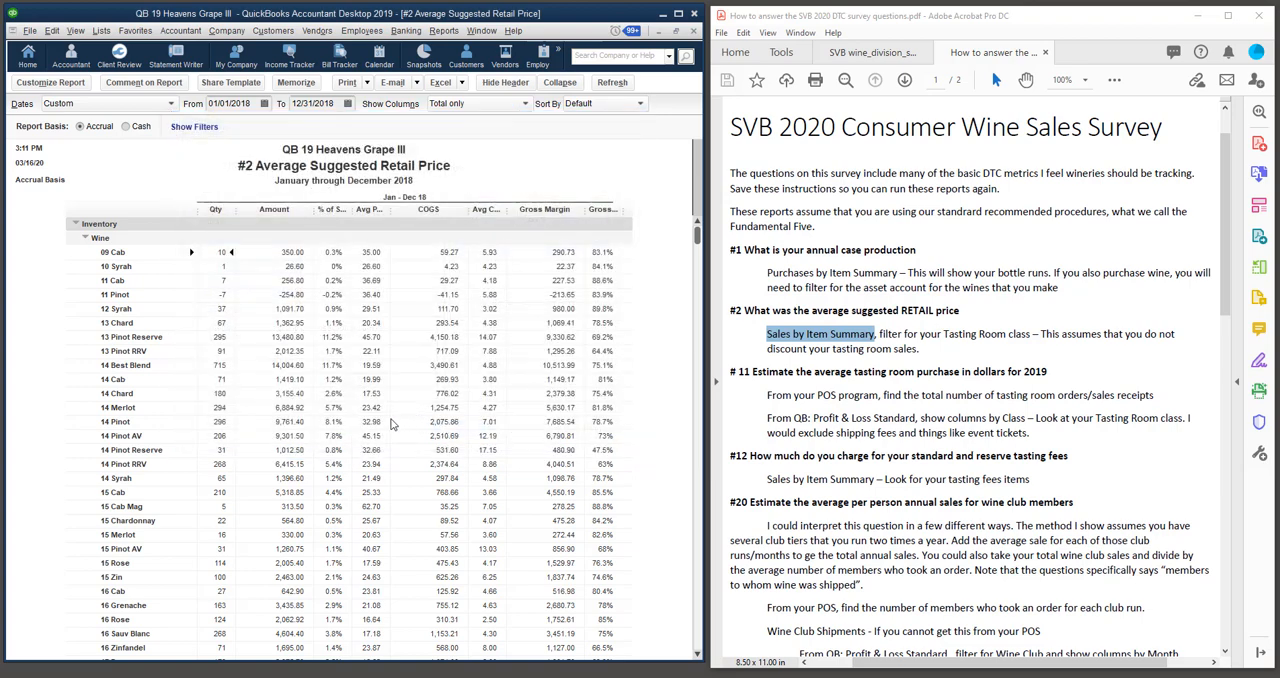
scroll(392, 425, down, 4)
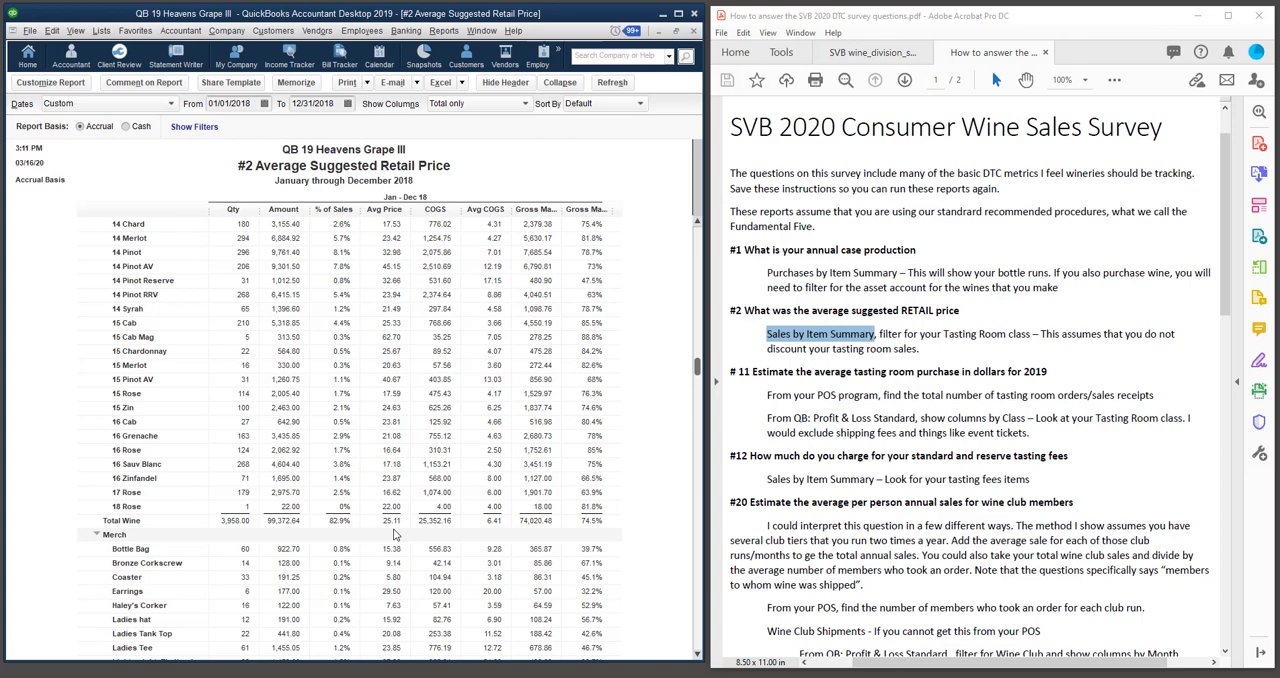
Select the #11 average tasting room purchase heading in the instructions and switch to the #11 Average Tasting Room Purchase report.
drag(731, 374, 1049, 376)
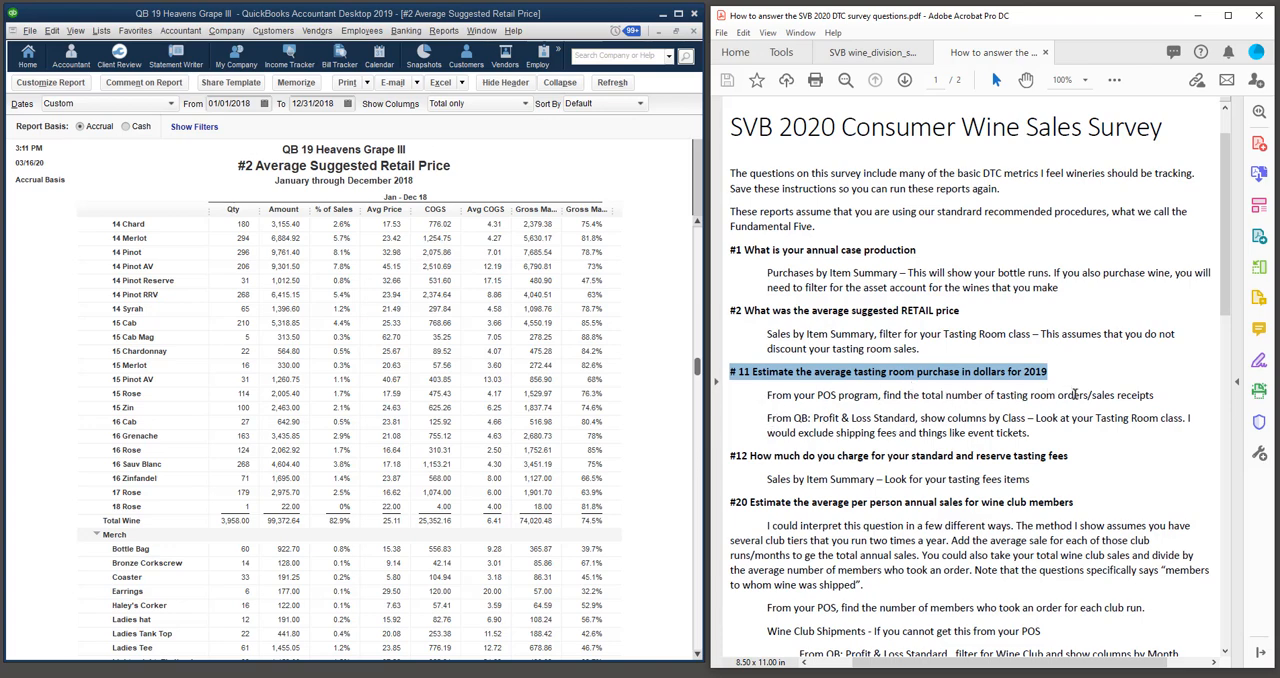
click(478, 31)
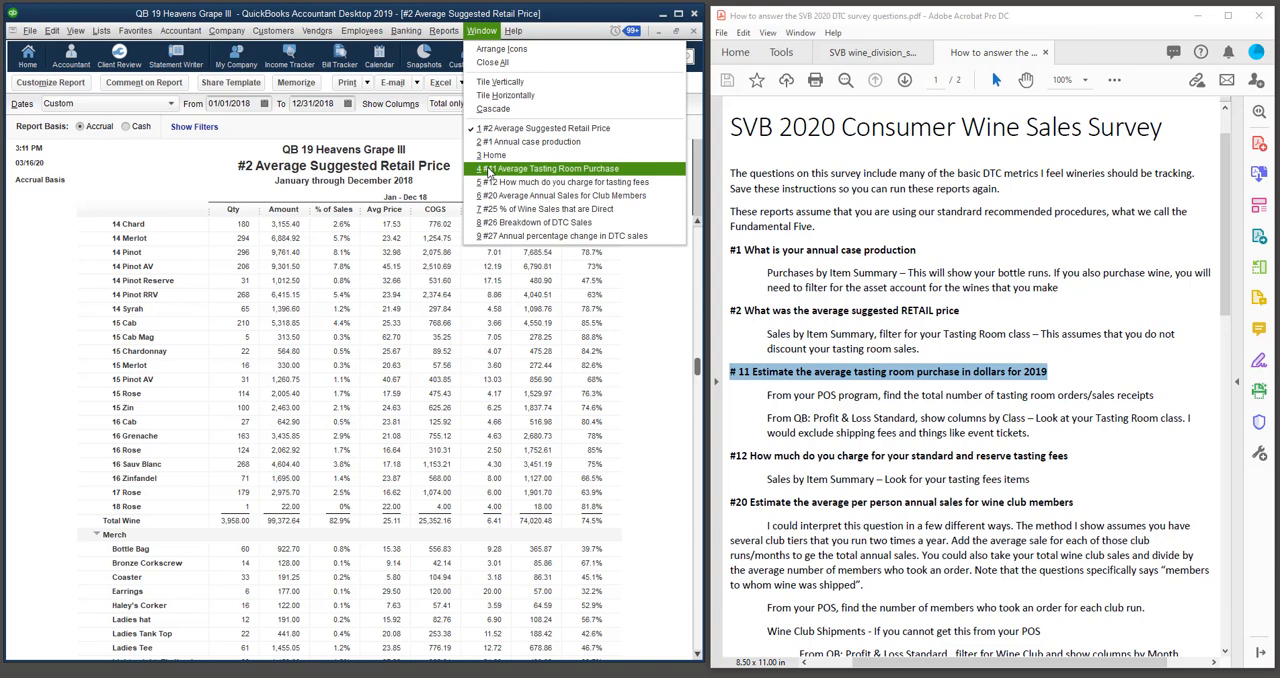
click(489, 171)
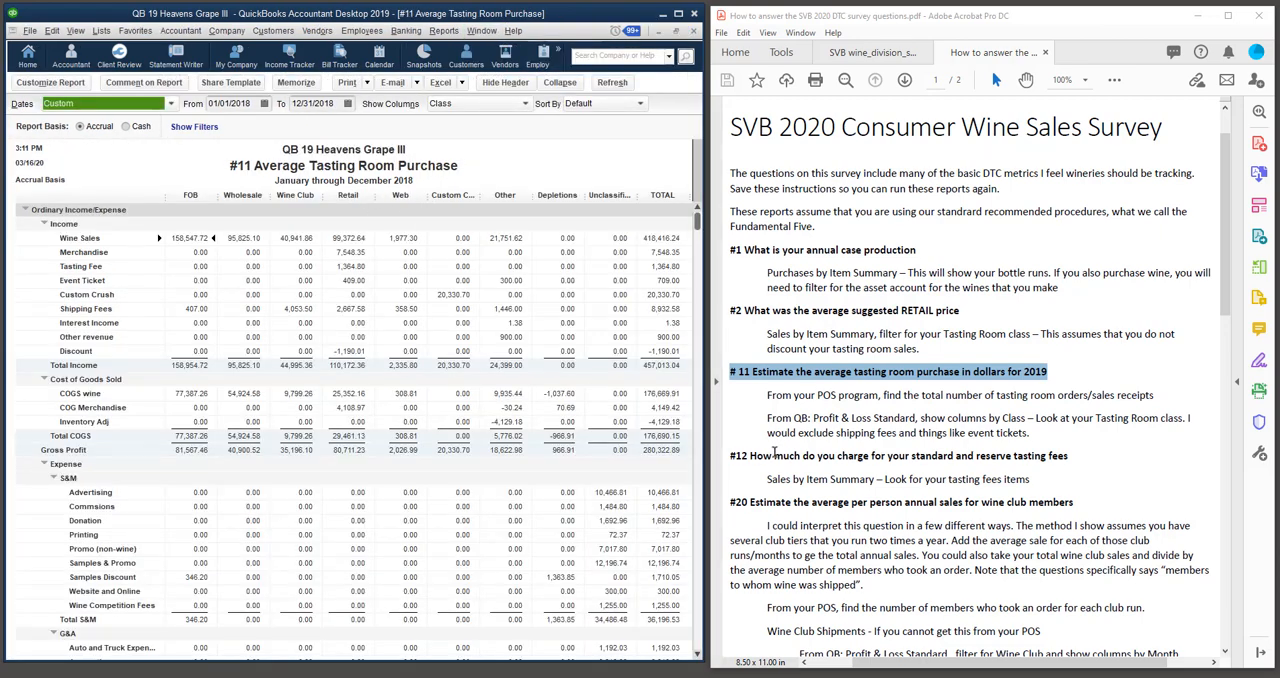
Look up Profit & Loss Standard among the company and financial reports, and check the Class choice for the #11 report's columns.
click(443, 31)
mouse_move(500, 150)
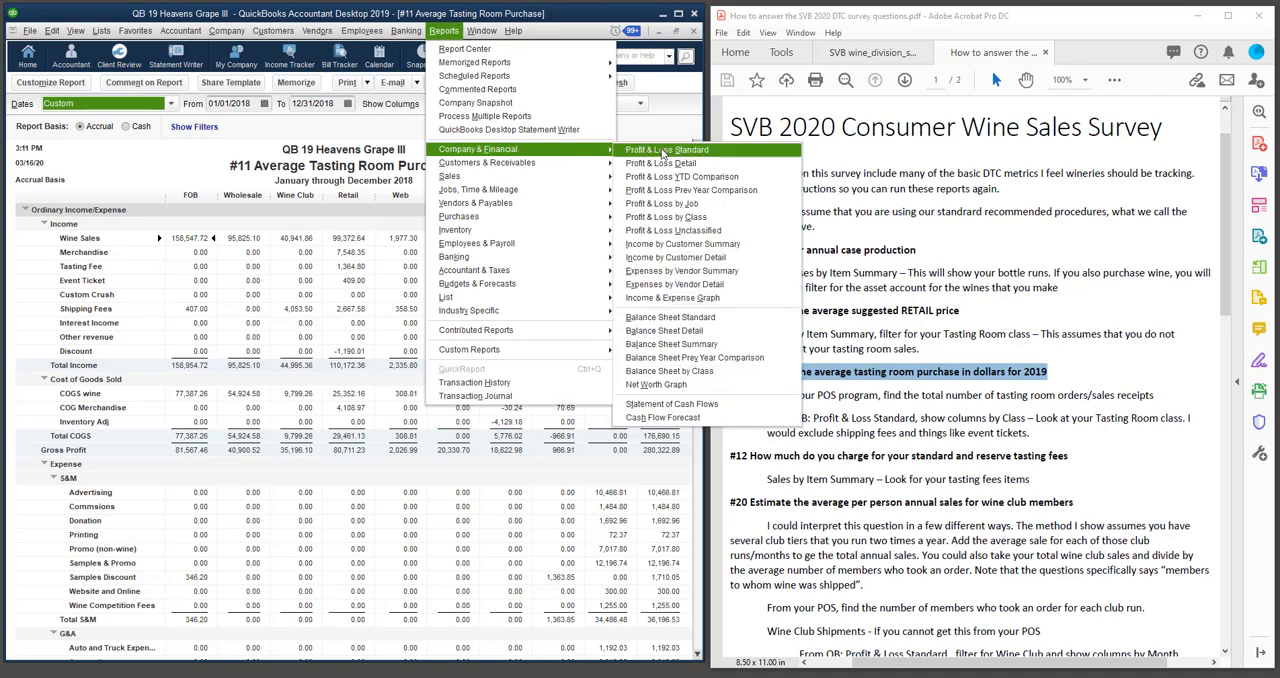
click(190, 160)
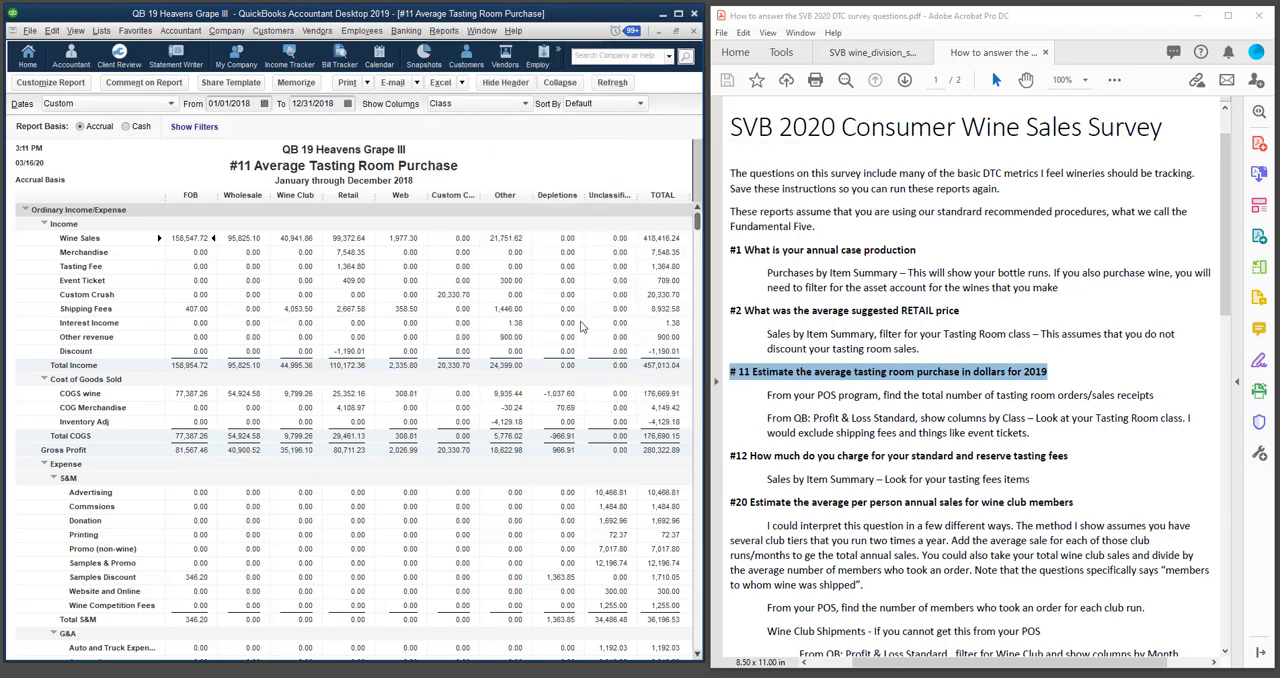
click(526, 106)
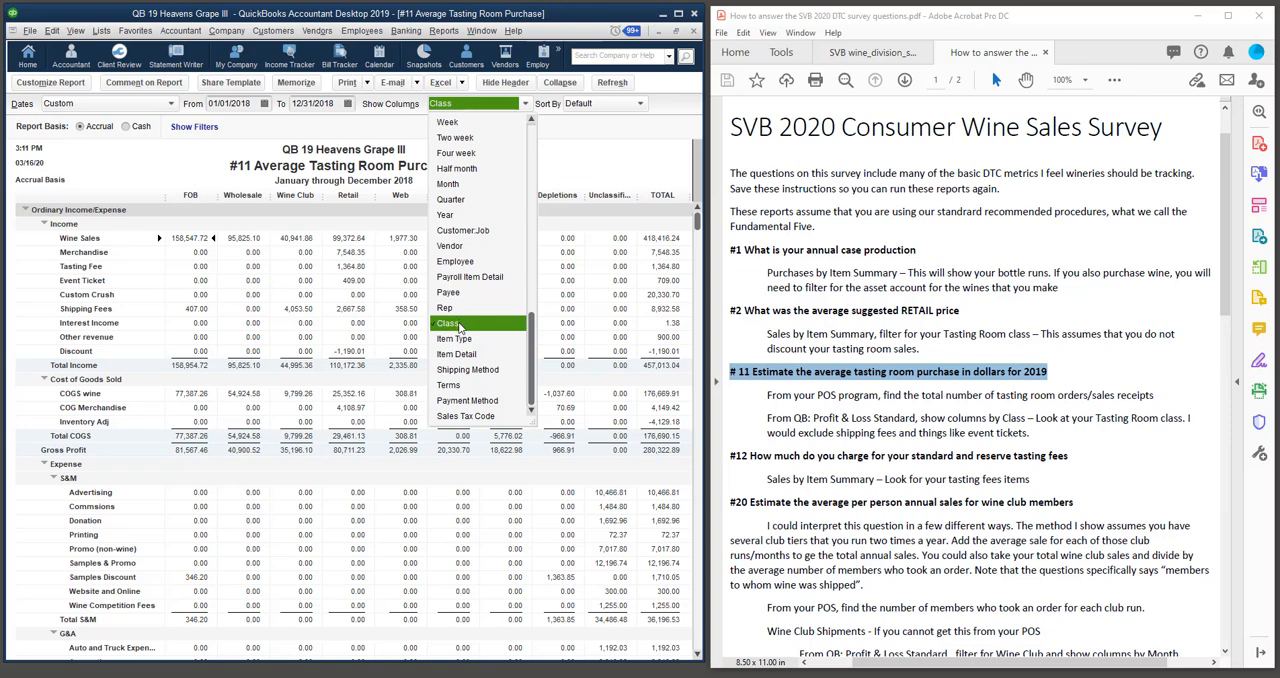
click(610, 157)
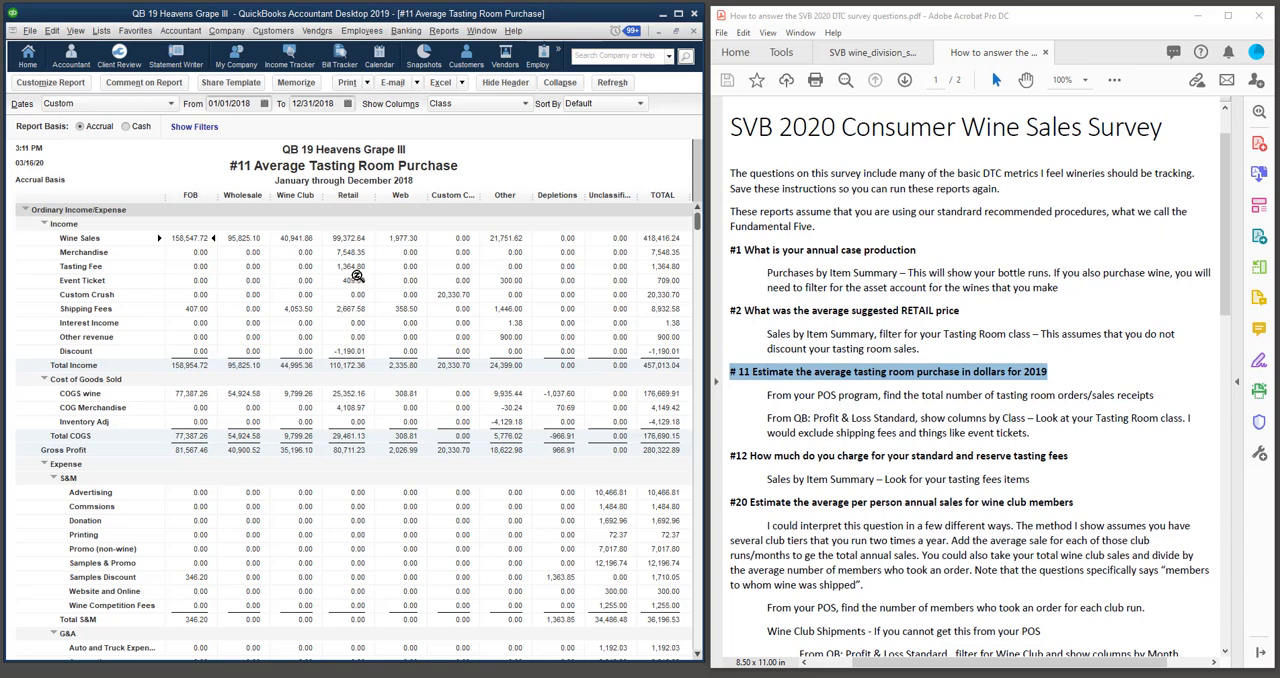
Select the #12 tasting fees heading in the instructions and switch to the #12 How much do you charge for tasting fees report.
drag(729, 457, 1068, 457)
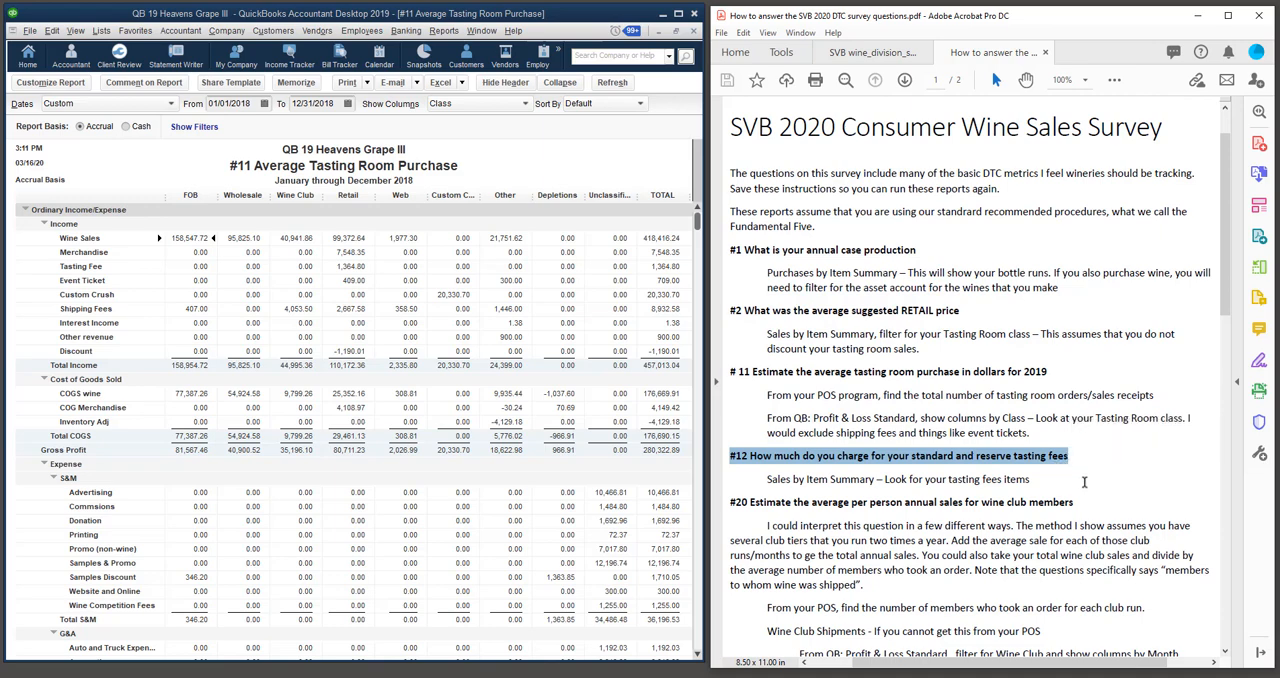
click(480, 31)
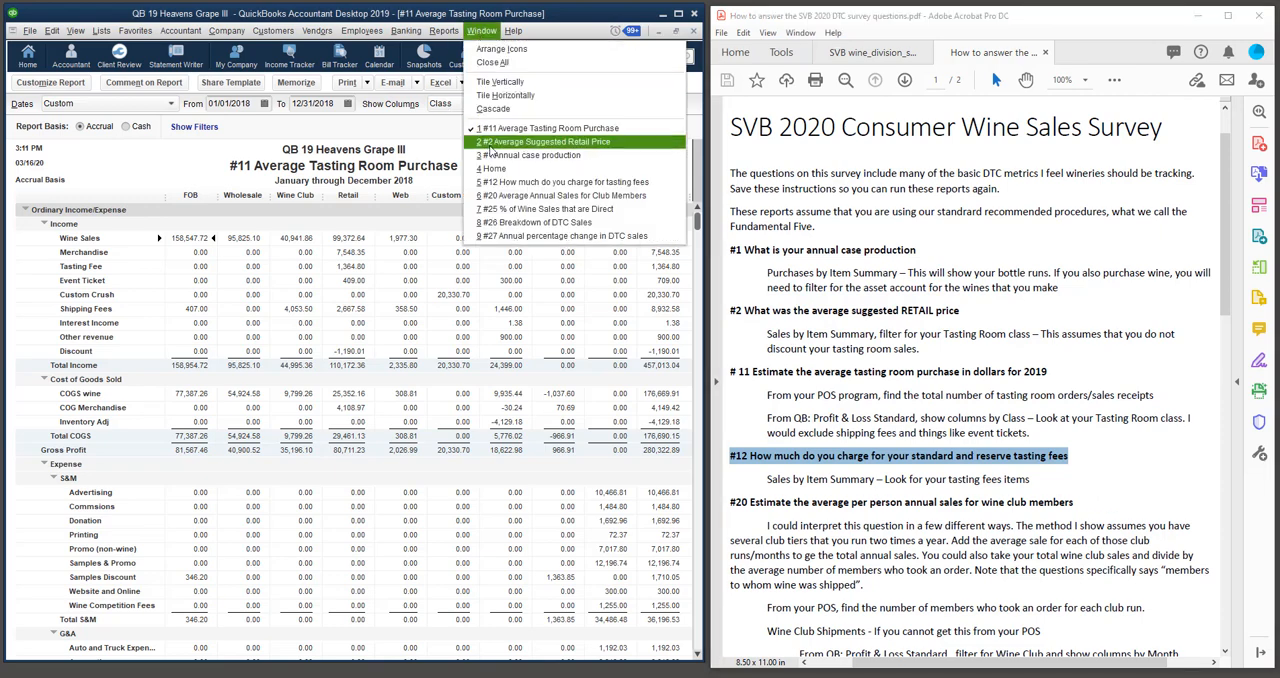
click(498, 183)
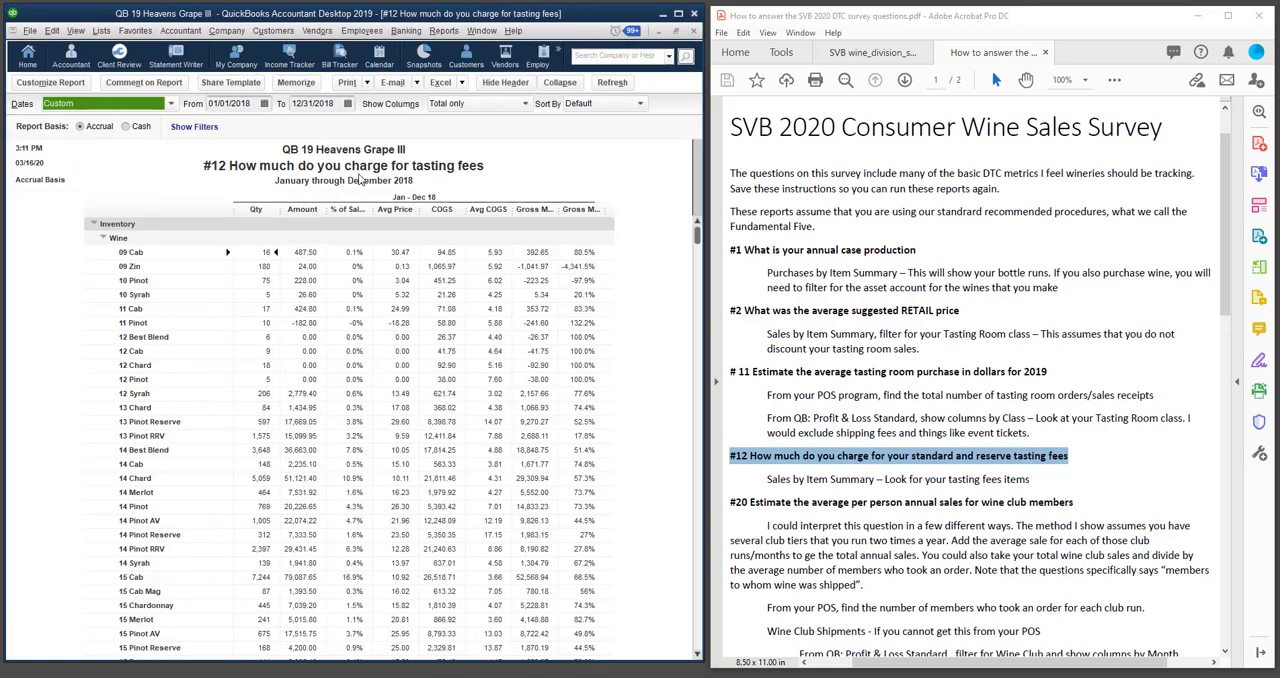
Look up the Sales report category and view the $10 and $5 Tasting Fee items in the #12 report.
click(445, 34)
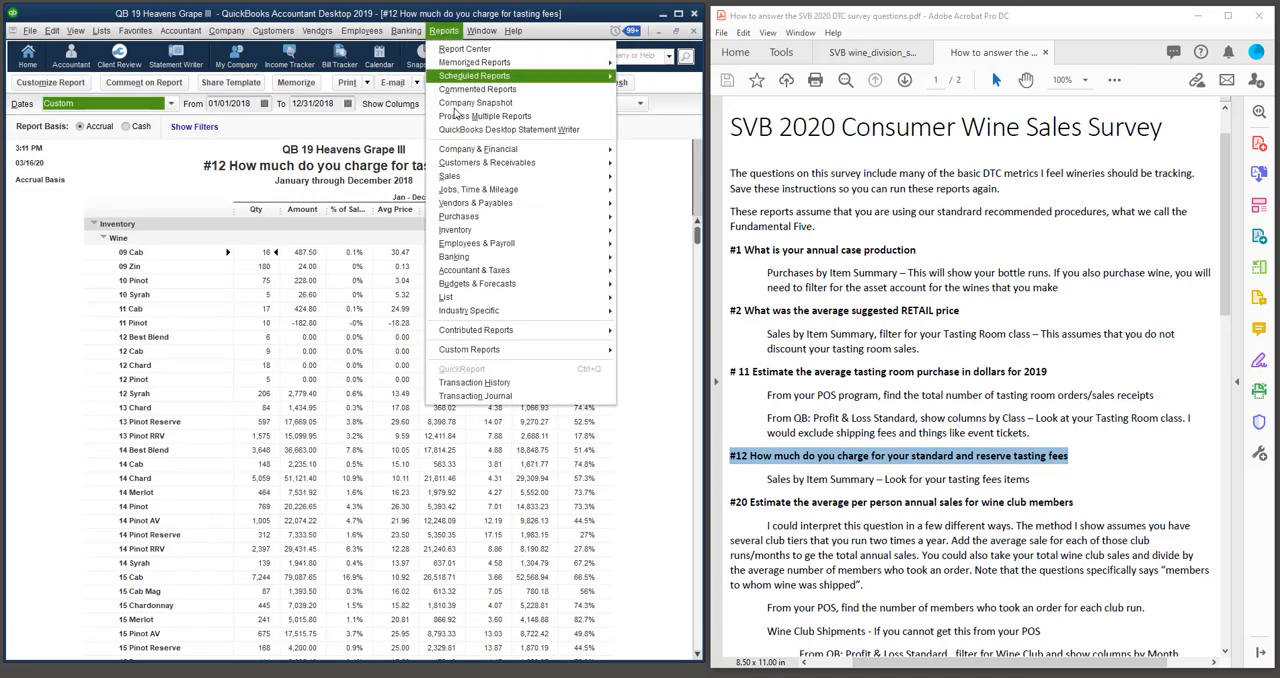
mouse_move(450, 176)
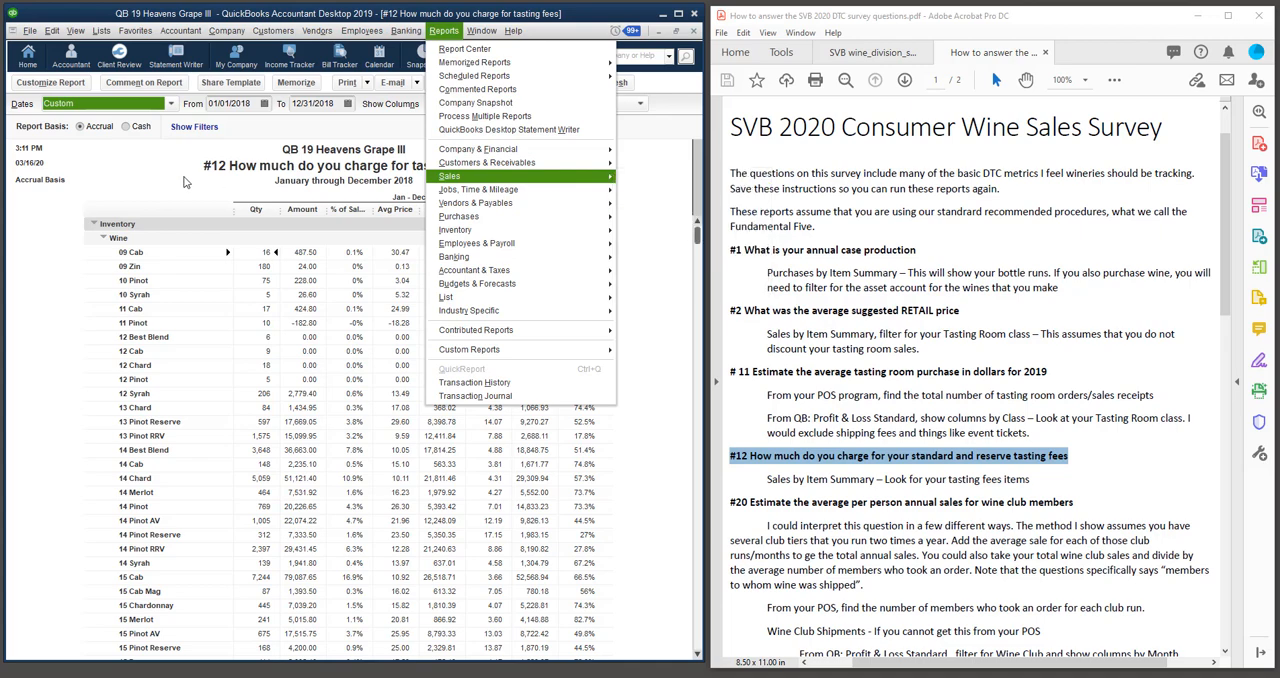
click(302, 327)
scroll(310, 381, down, 5)
scroll(310, 381, down, 15)
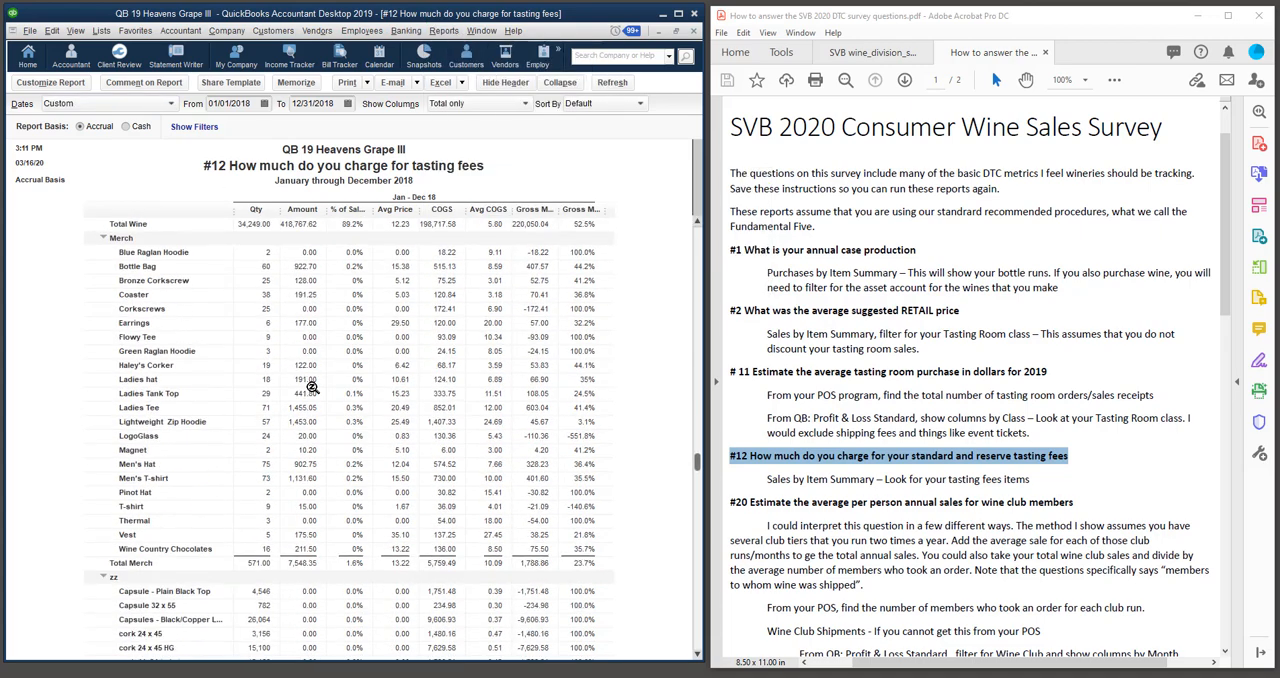
scroll(313, 393, down, 3)
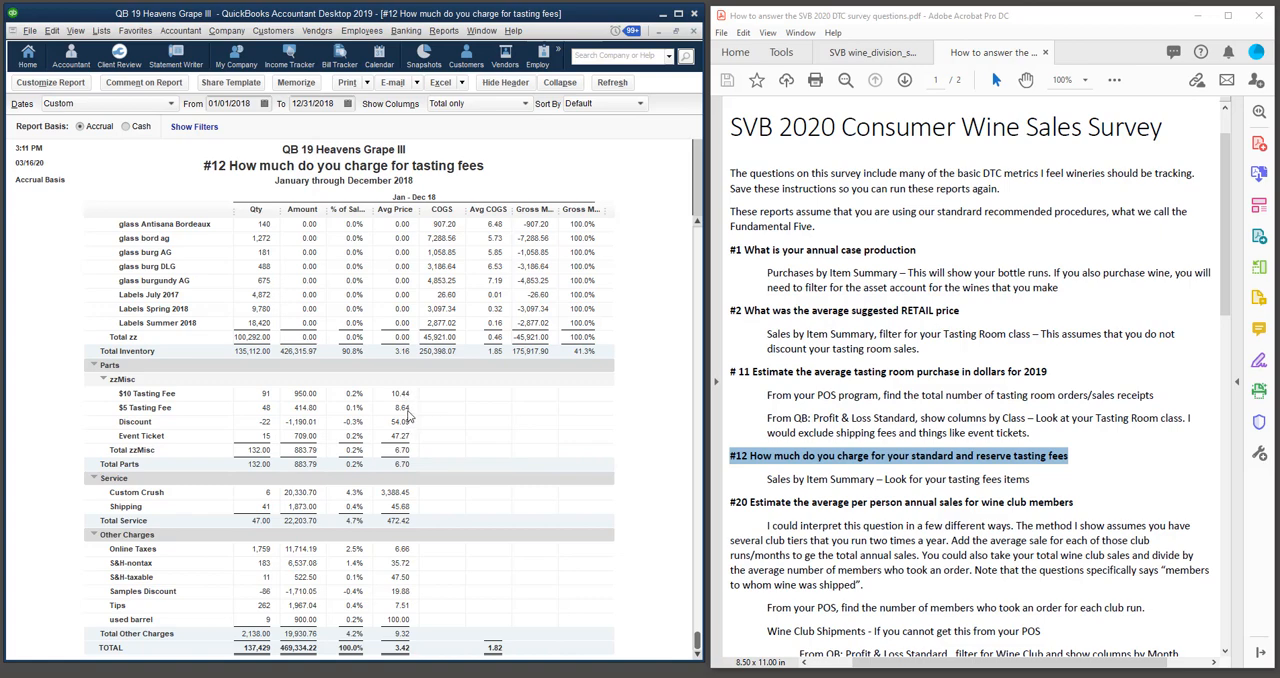
Select the #20 wine club members heading in the instructions and switch to the #20 Average Annual Sales for Club Members report.
click(837, 462)
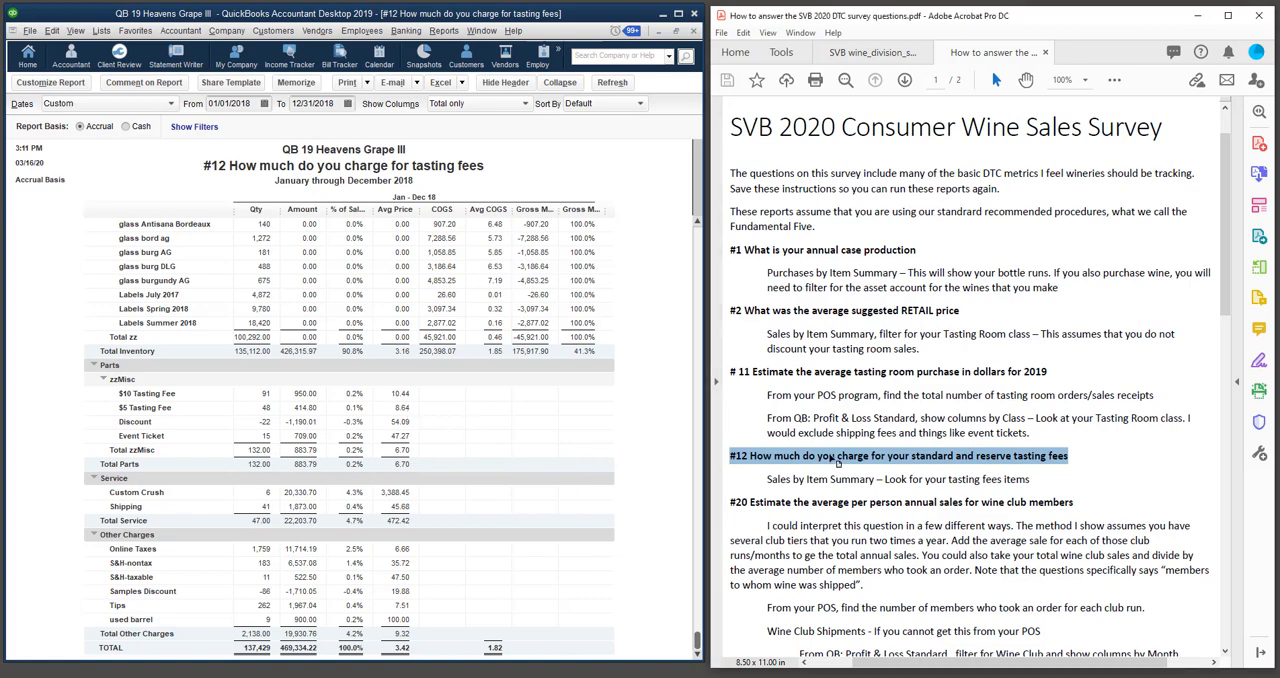
scroll(754, 430, down, 3)
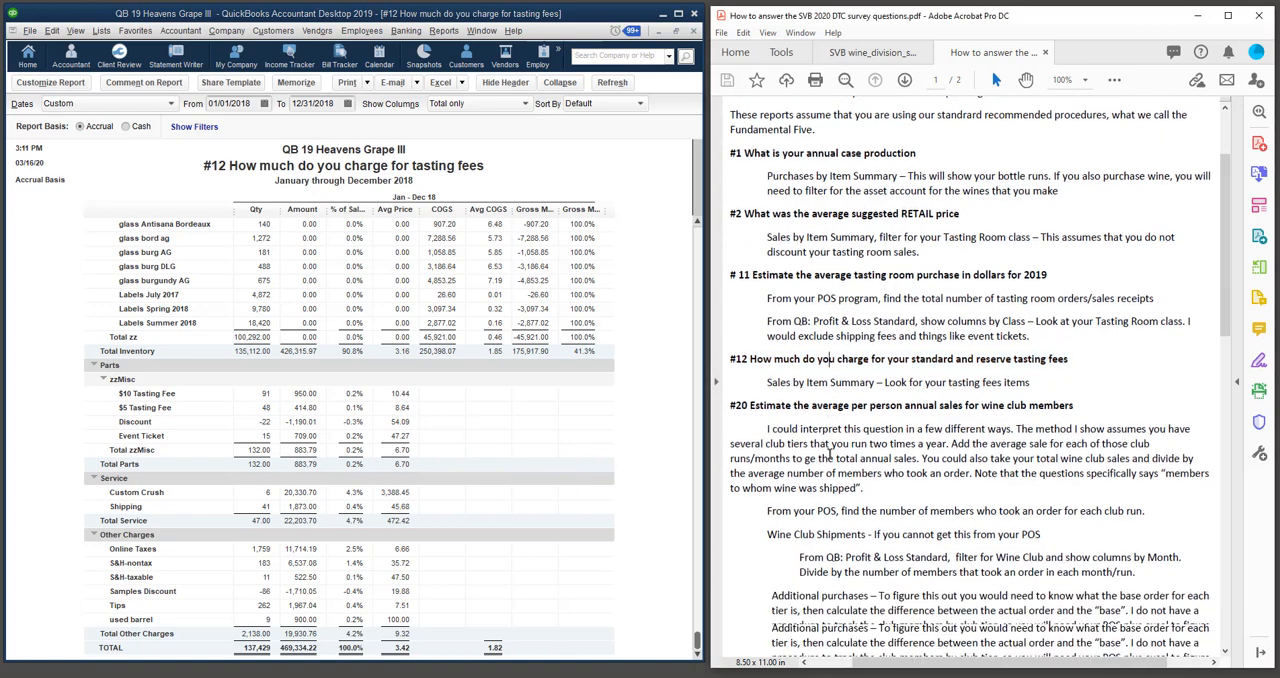
drag(730, 405, 1055, 403)
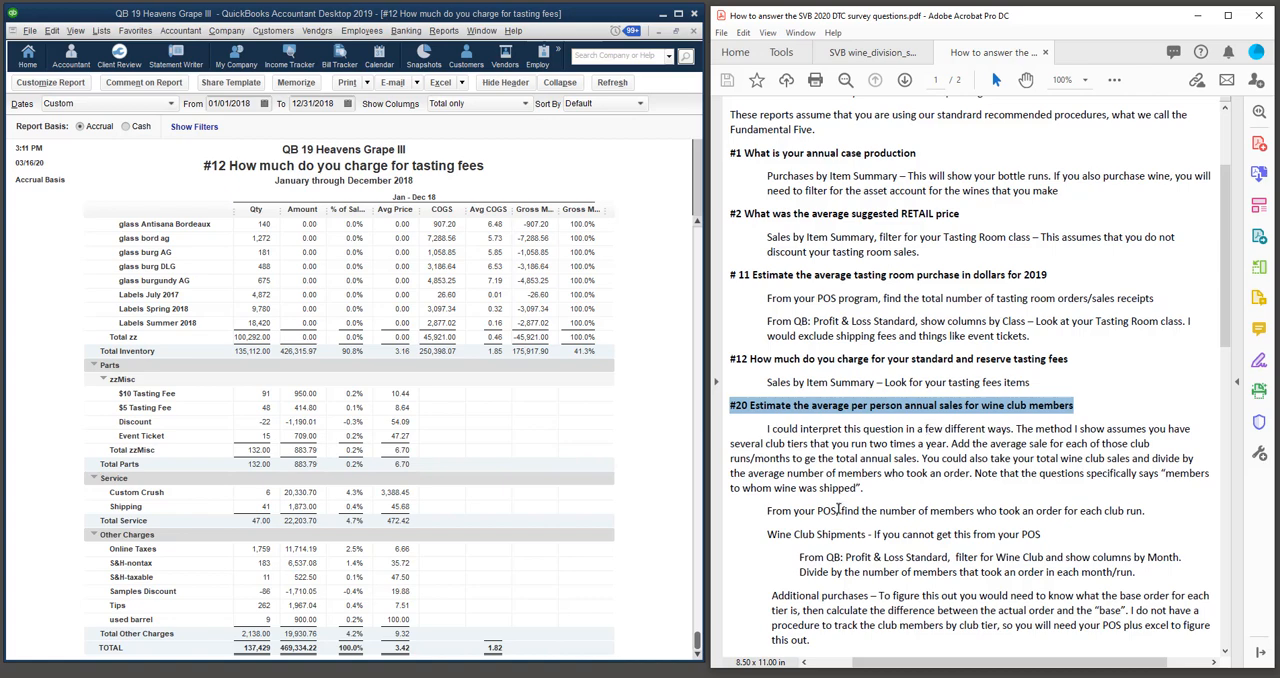
click(534, 185)
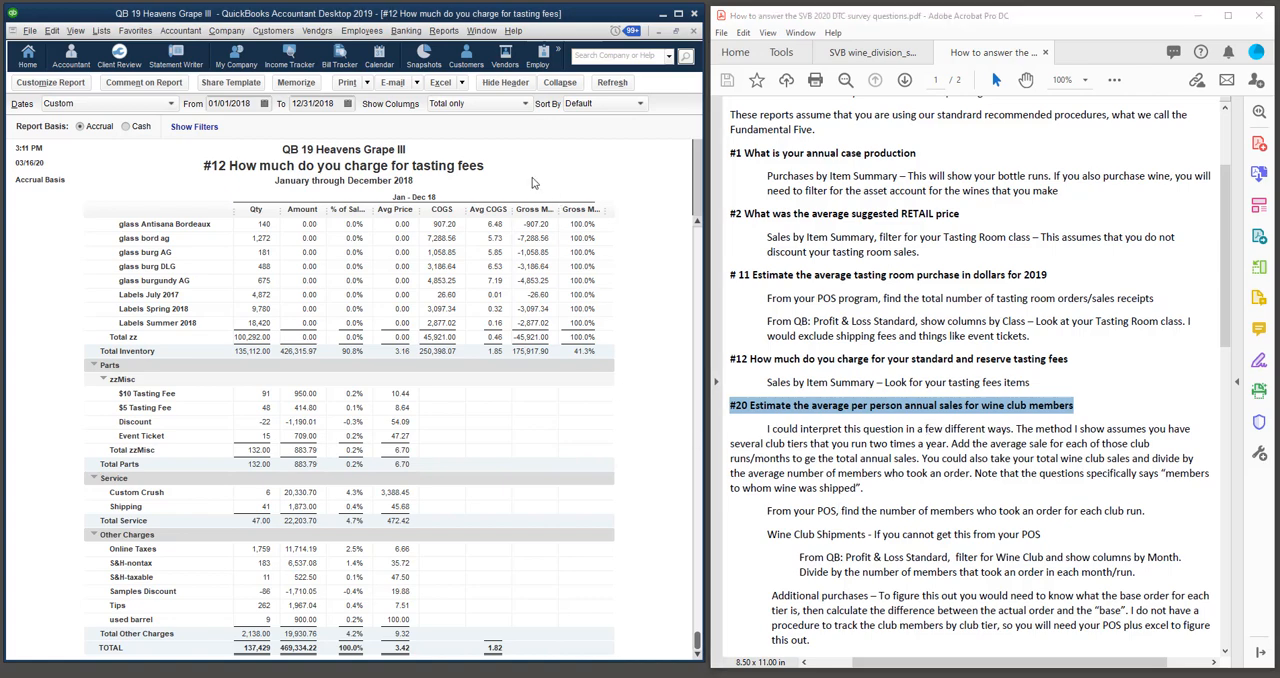
click(484, 33)
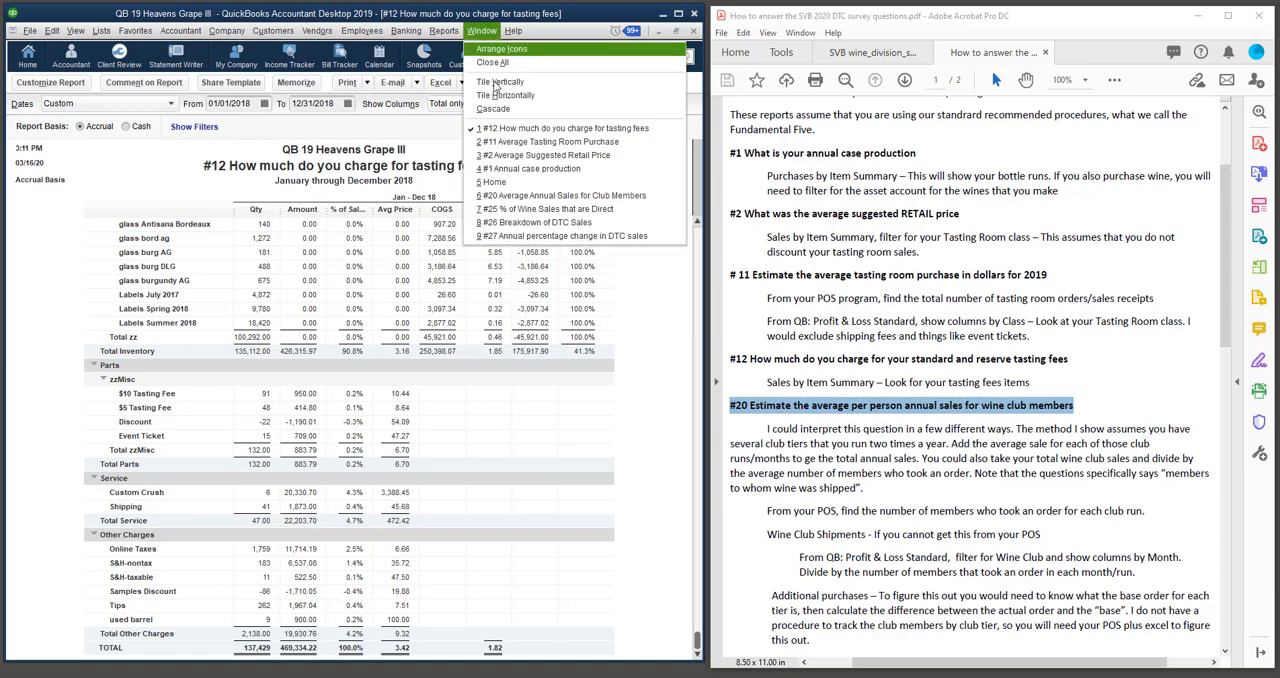
click(510, 195)
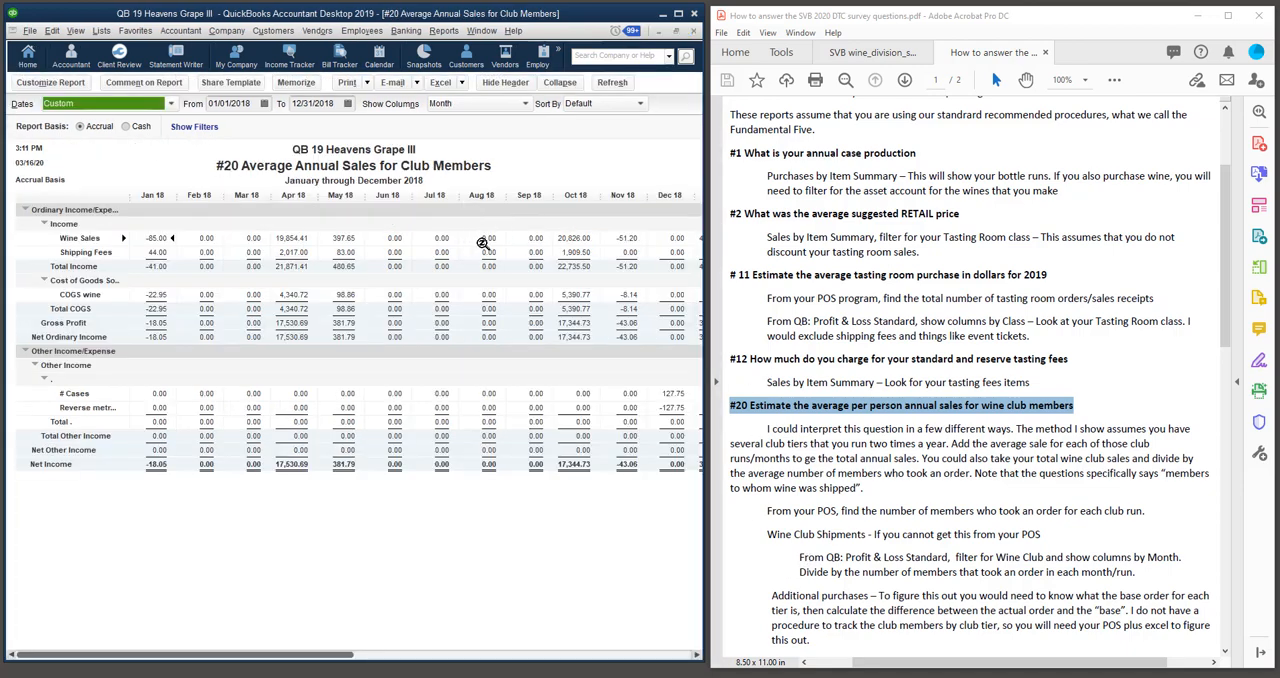
Look up Profit & Loss Standard among the company and financial reports as the basis for the #20 report.
click(445, 31)
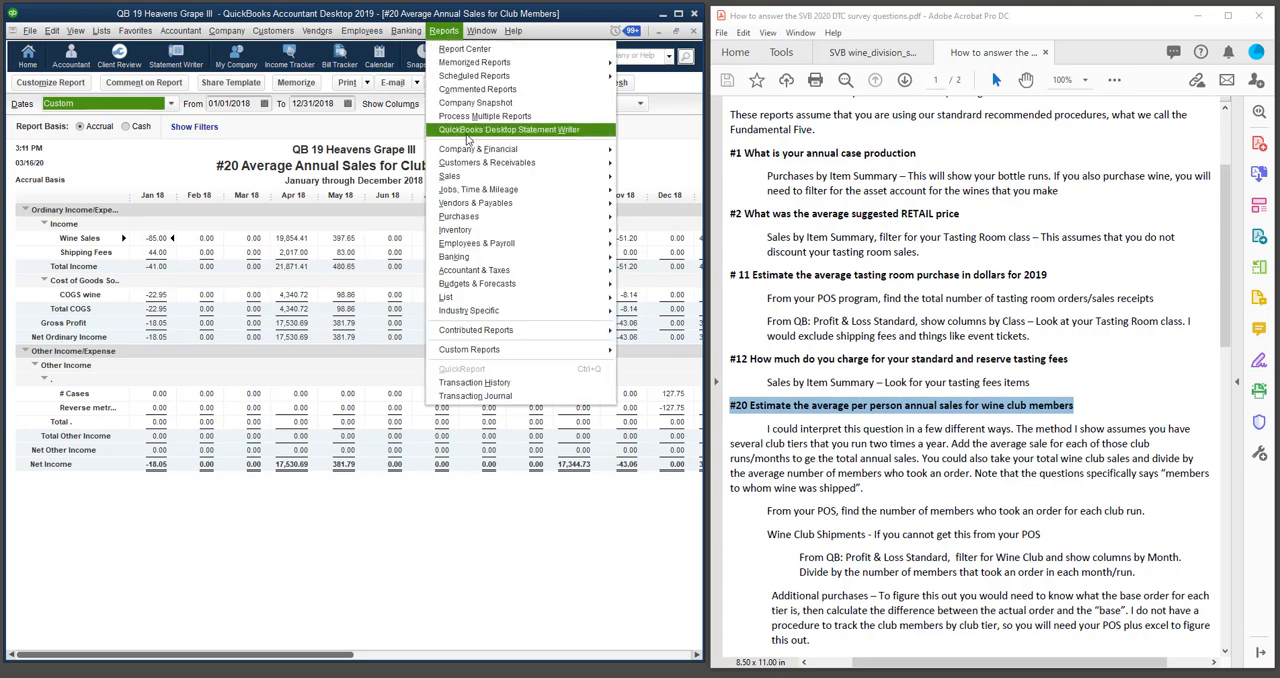
mouse_move(560, 149)
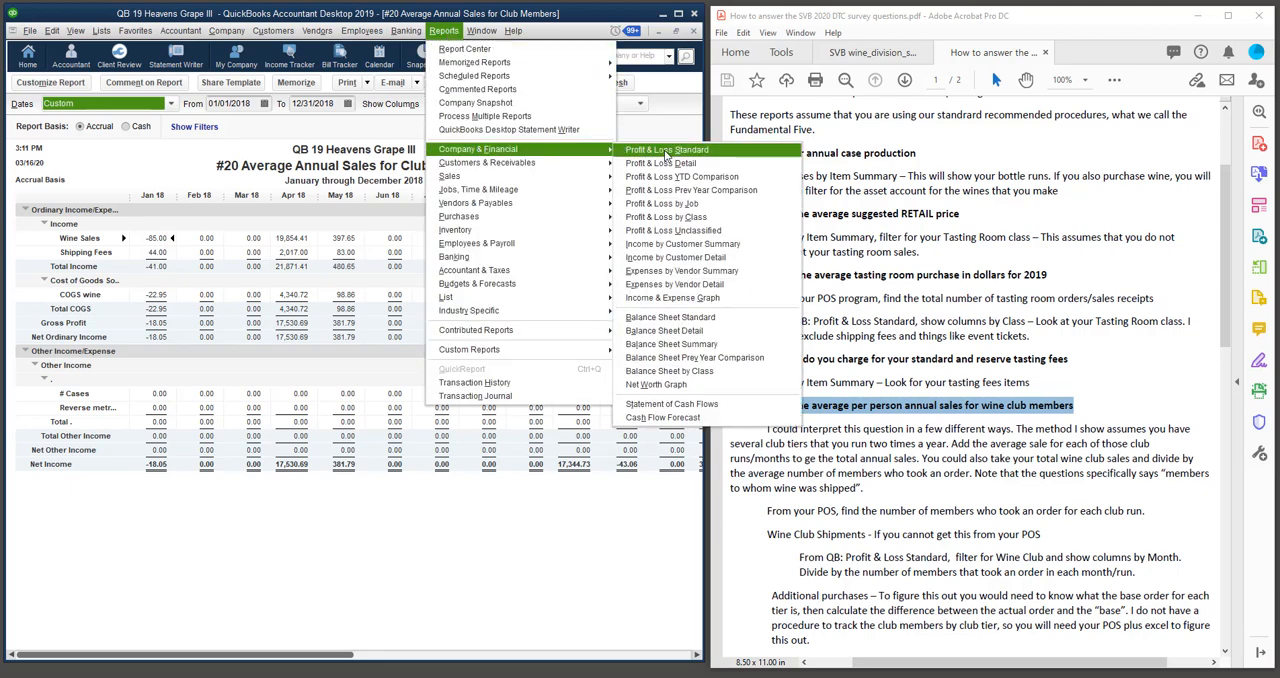
click(166, 161)
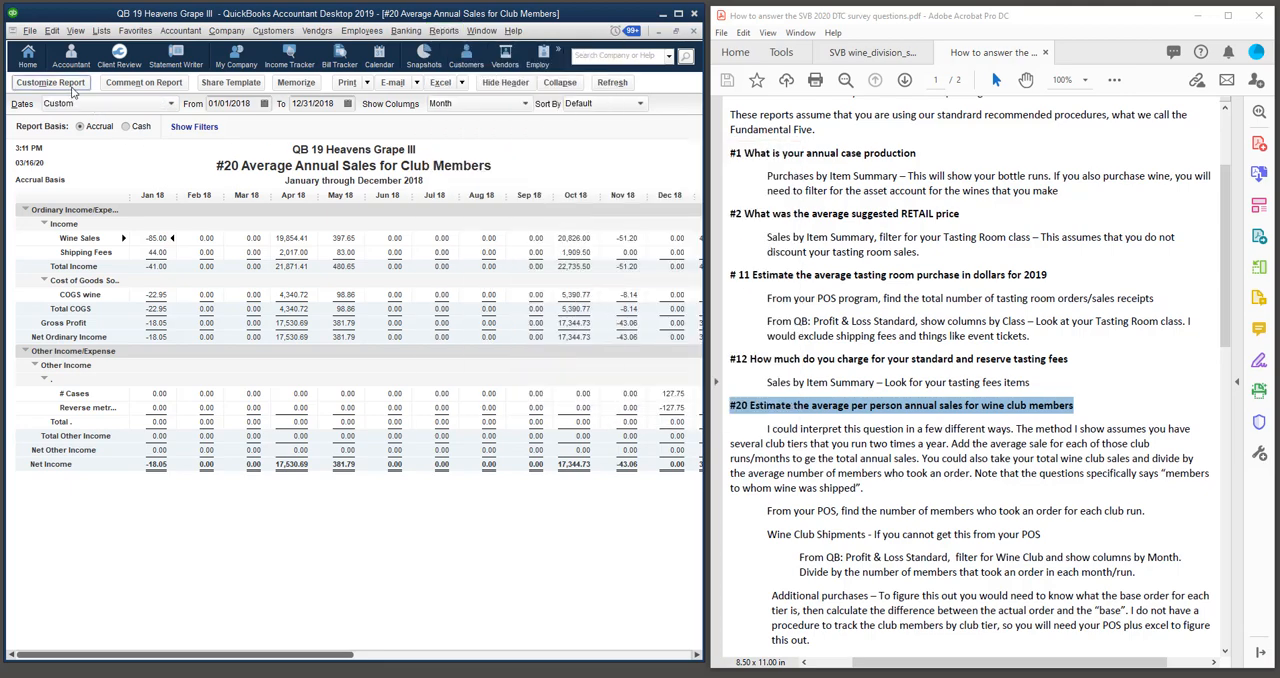
Check the Wine Club class filter in the #20 report's customization settings and close them.
click(72, 89)
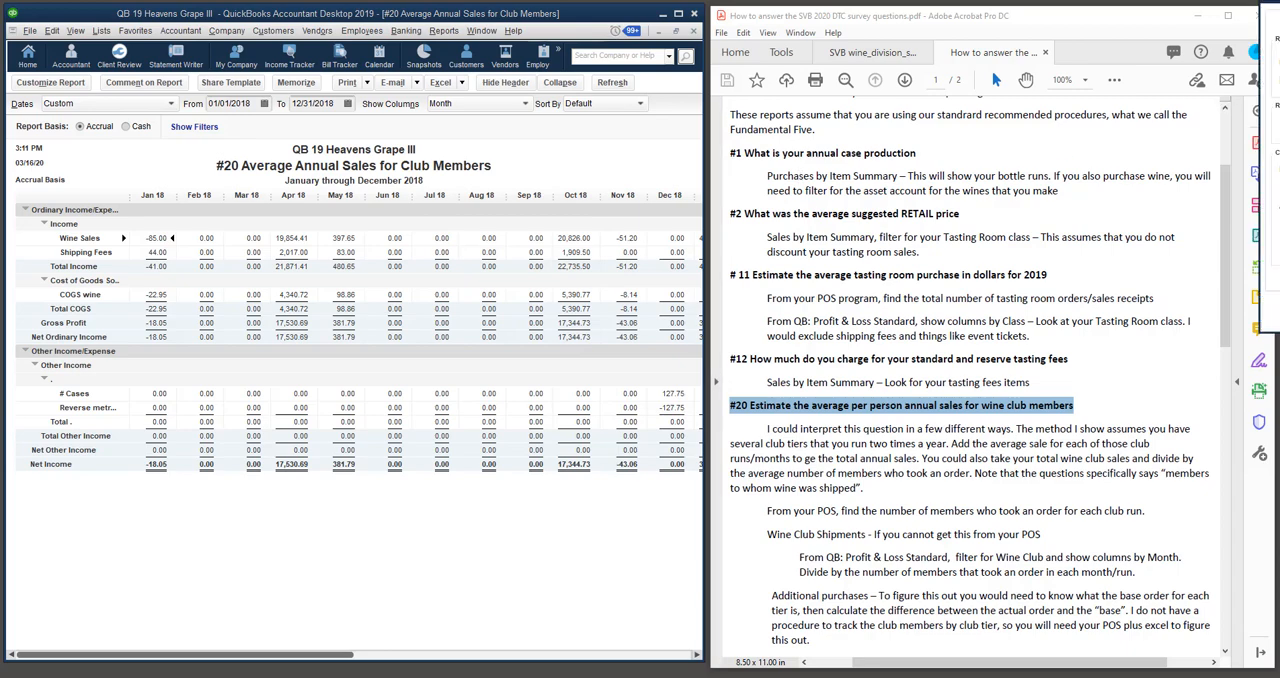
drag(1272, 14, 539, 112)
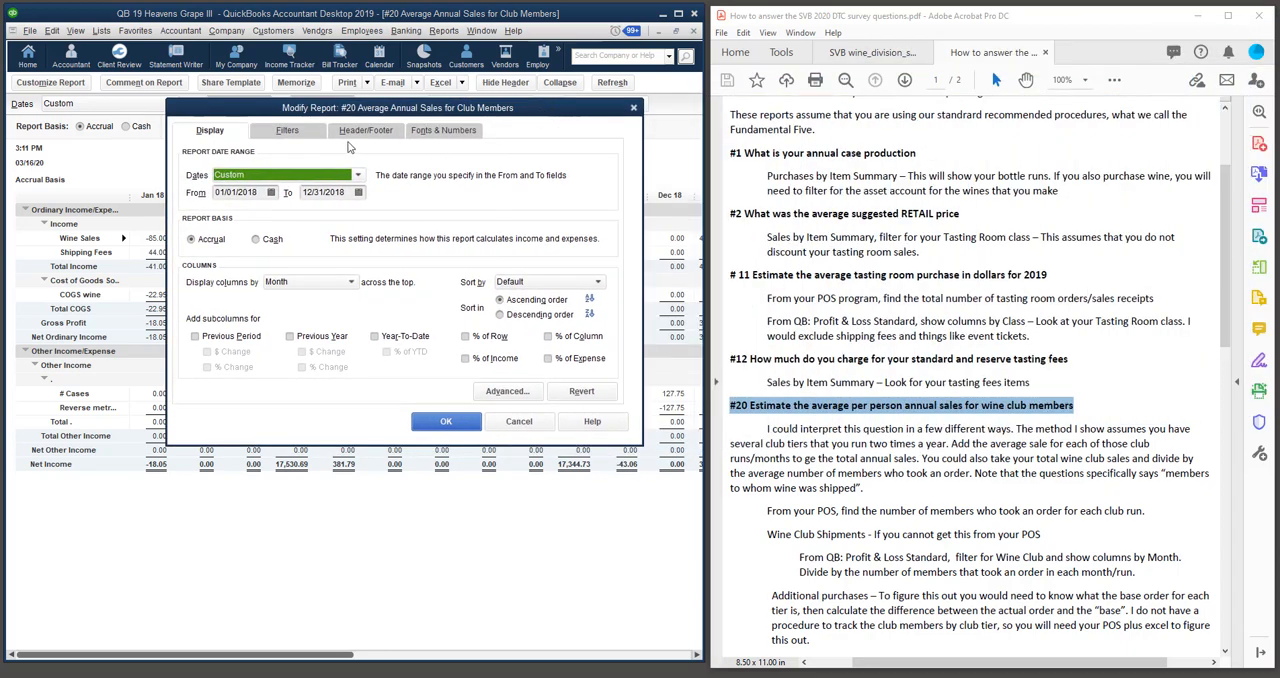
click(289, 133)
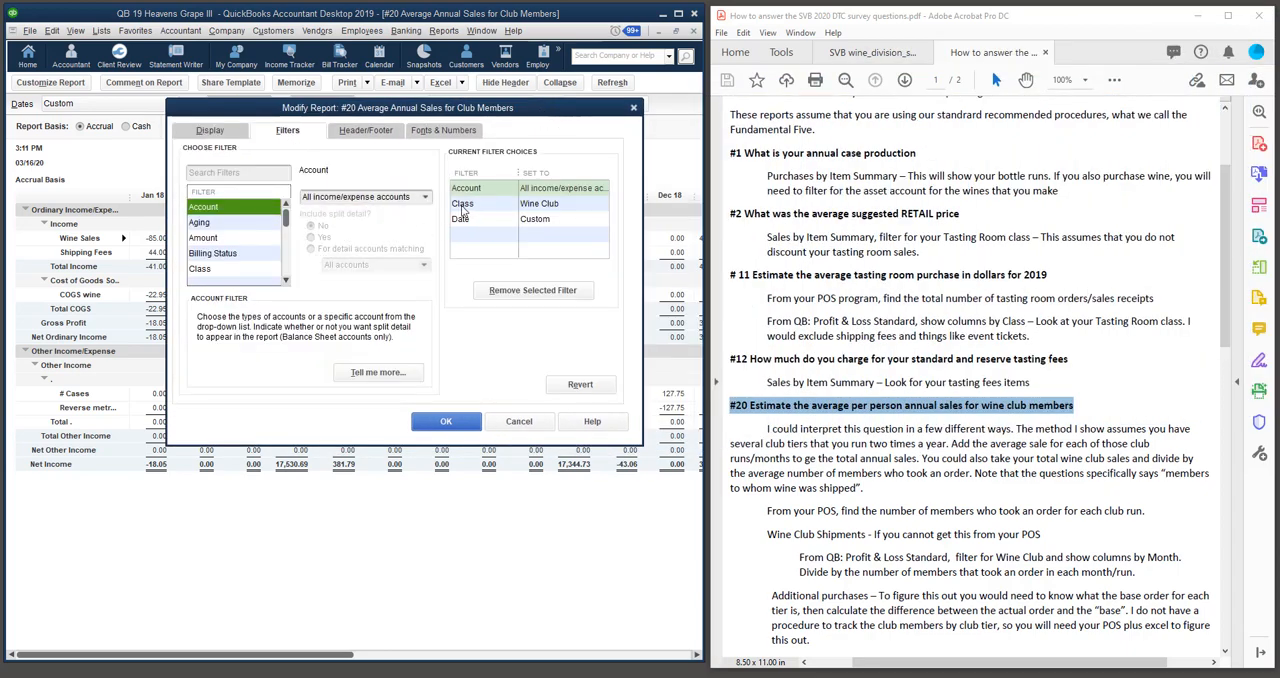
click(466, 205)
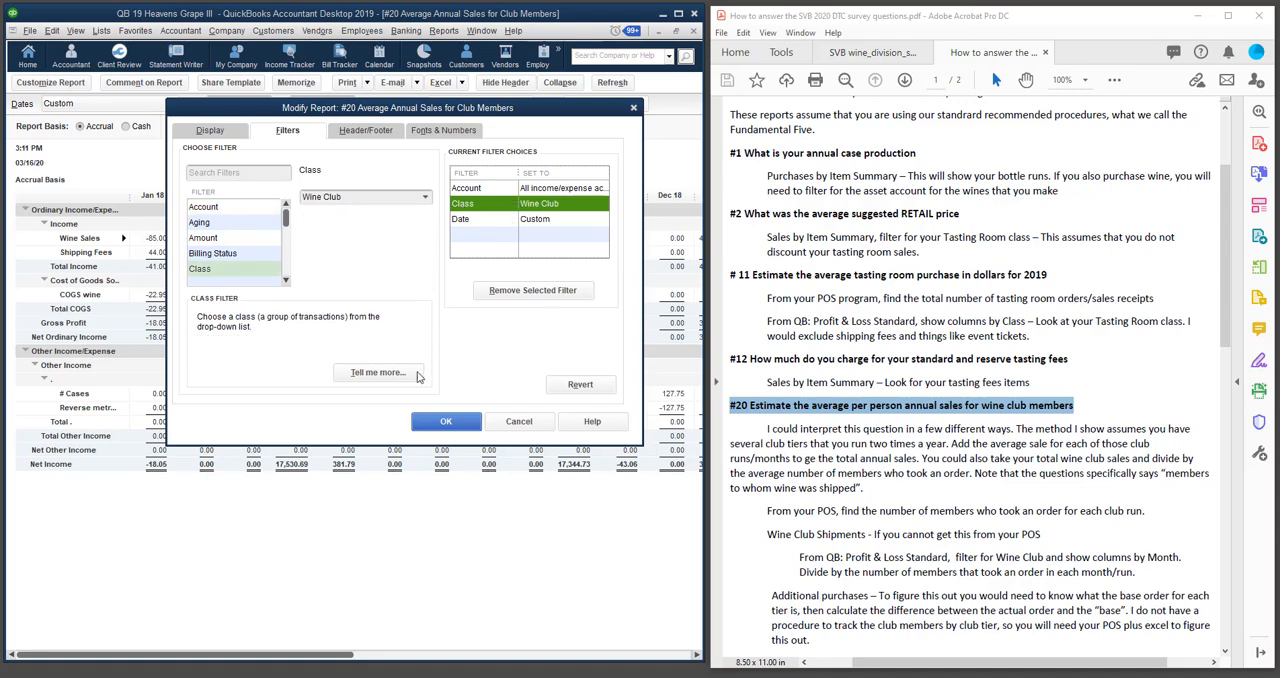
click(440, 421)
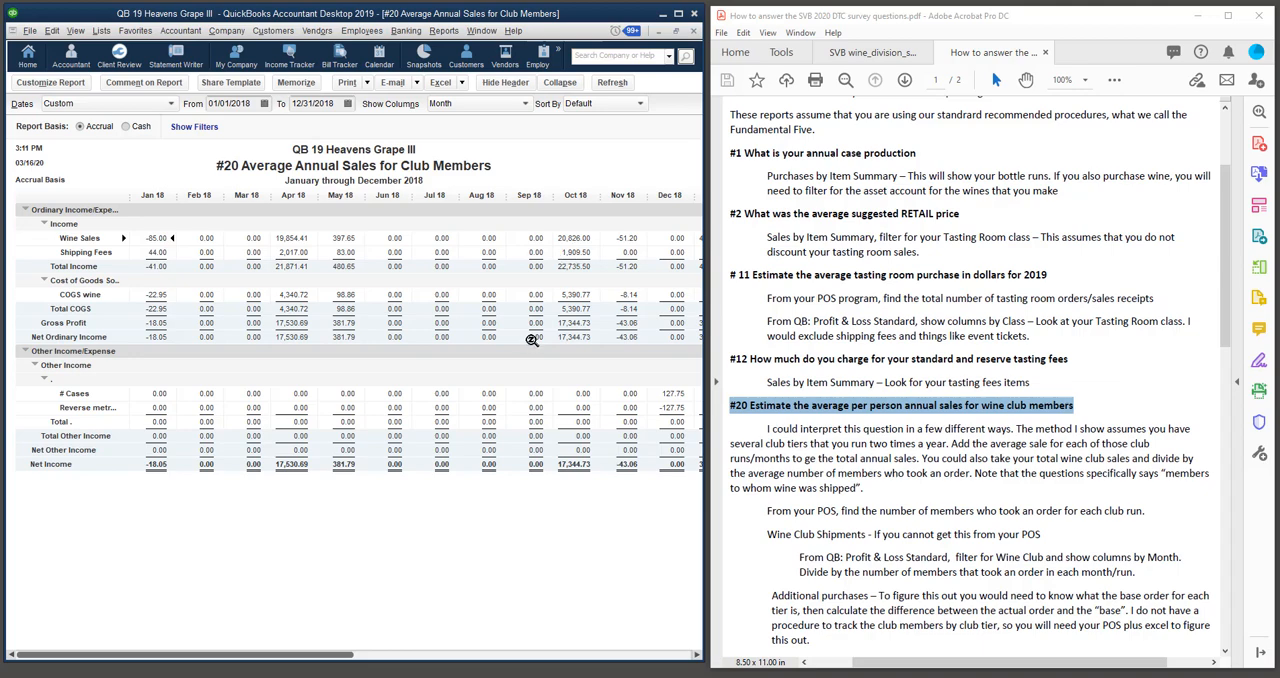
Read the rest of the #20 instructions and select the words "Additional purchases" there.
scroll(933, 537, down, 2)
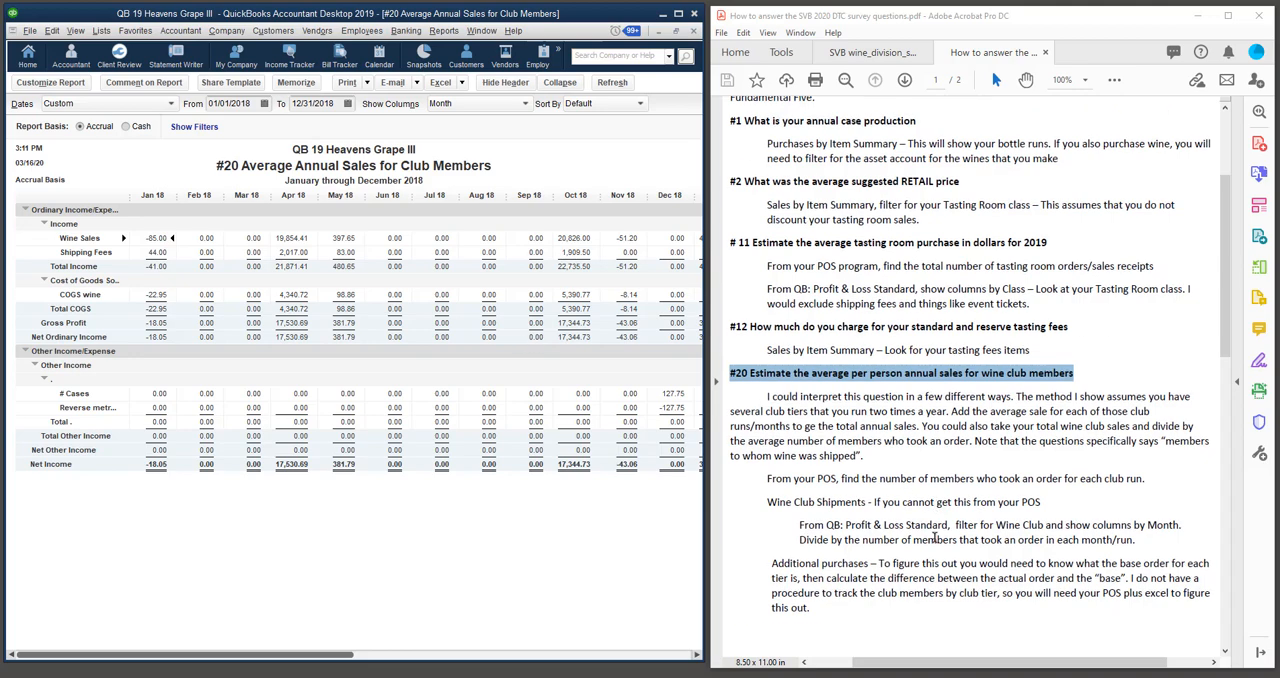
scroll(933, 537, down, 1)
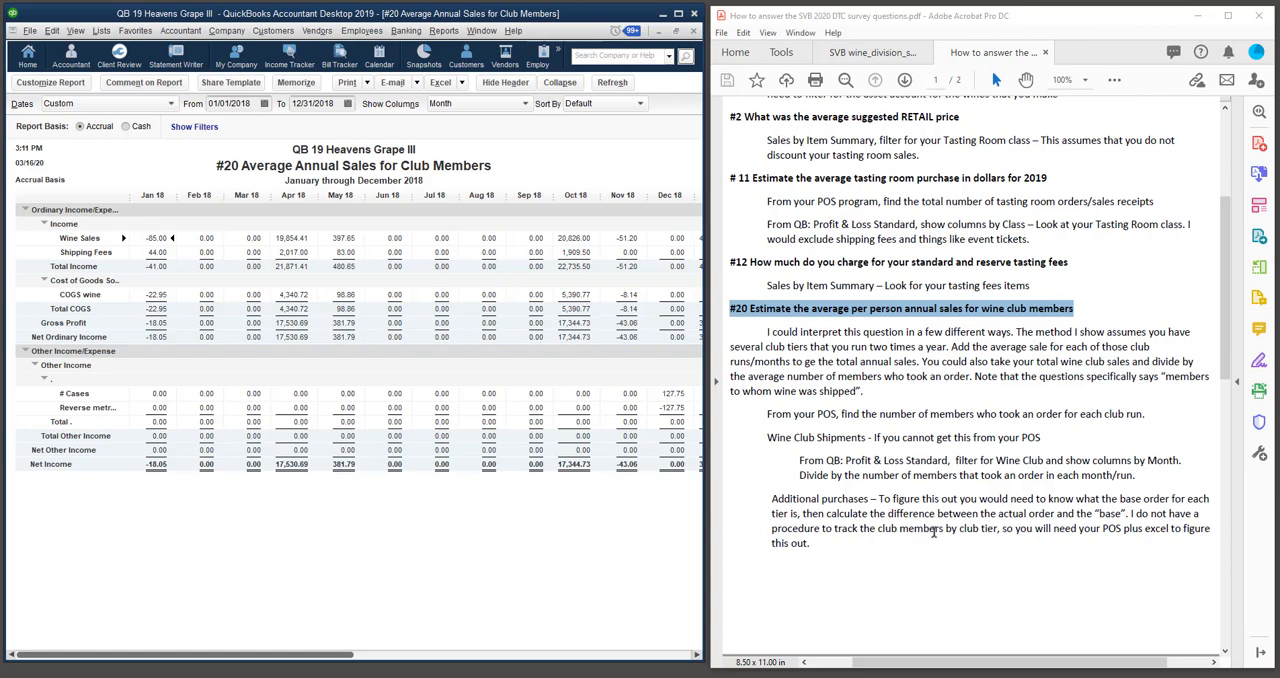
drag(771, 498, 843, 498)
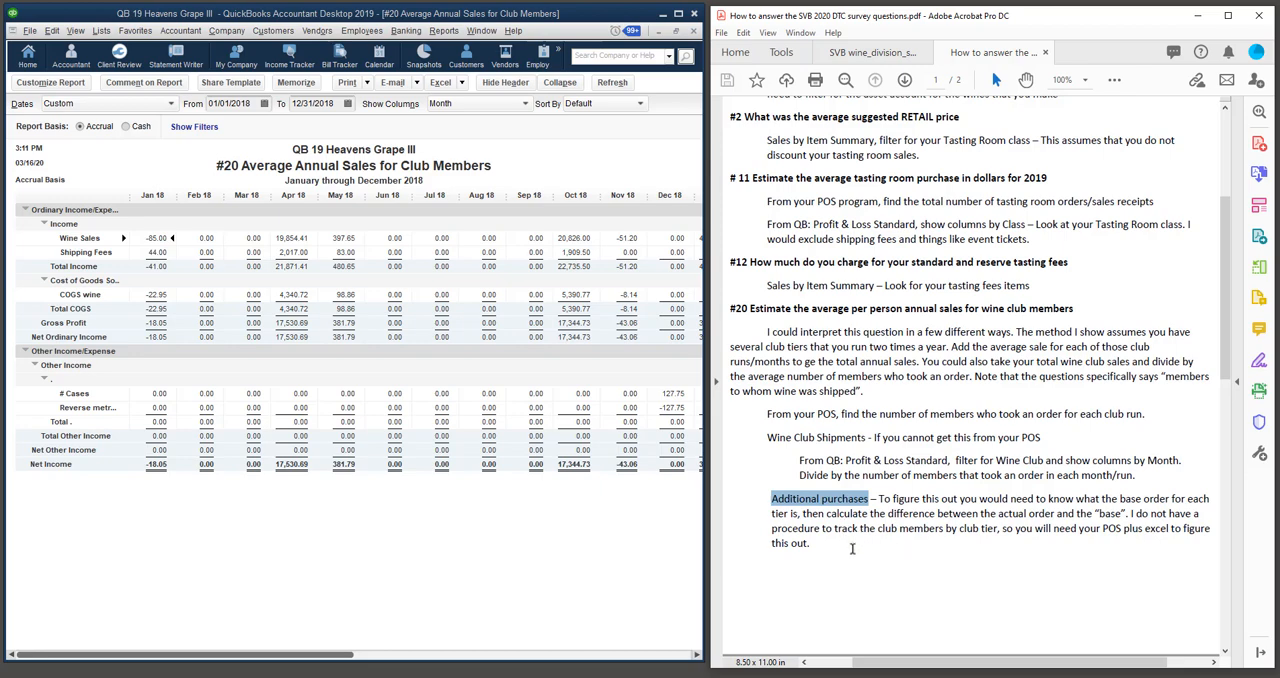
click(775, 499)
drag(775, 499, 854, 501)
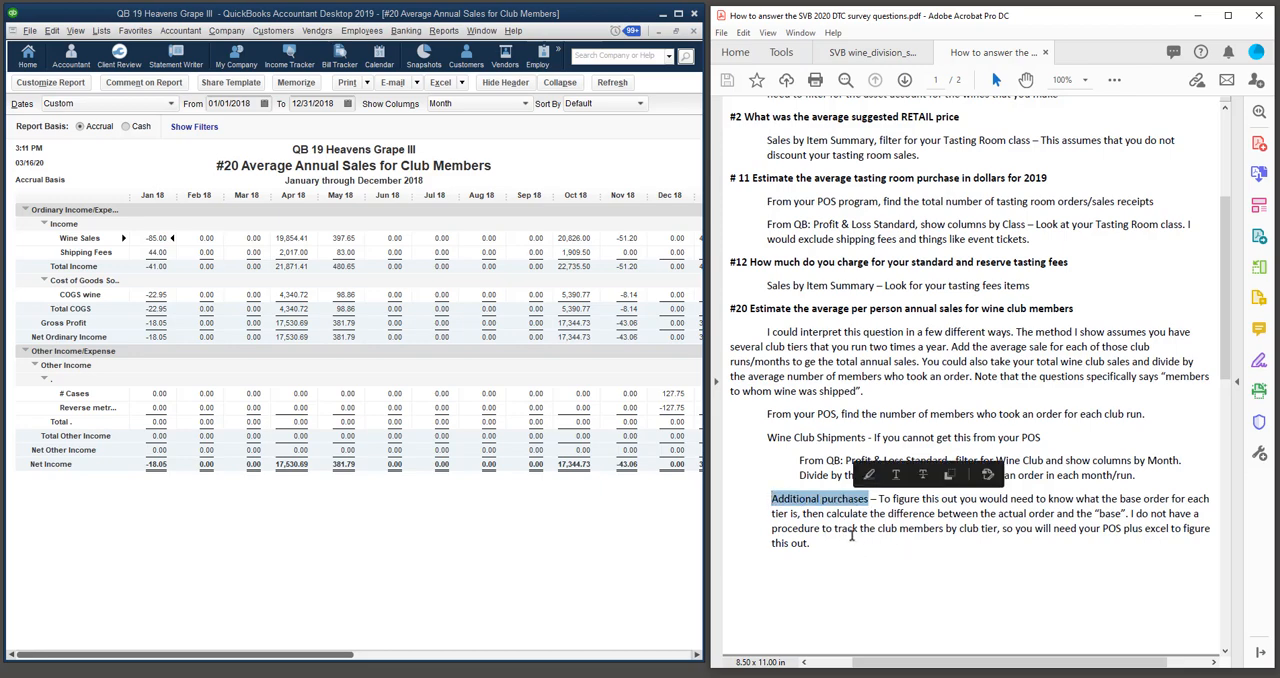
click(829, 546)
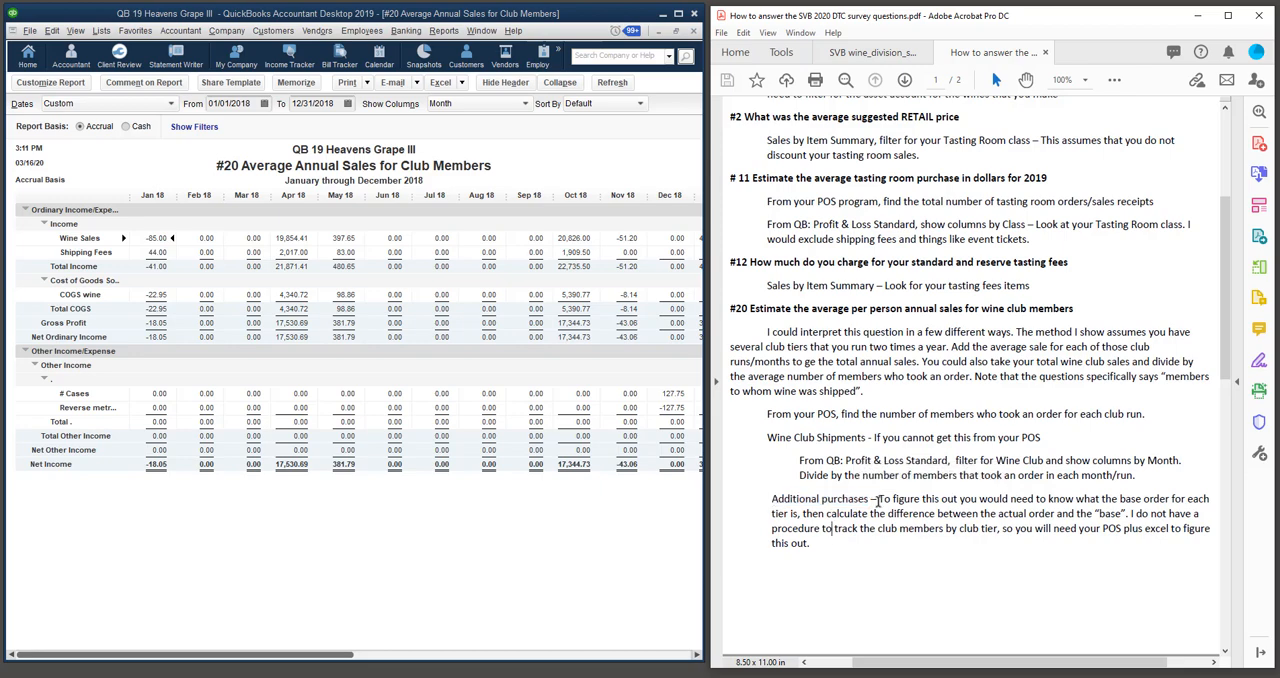
drag(869, 500, 797, 501)
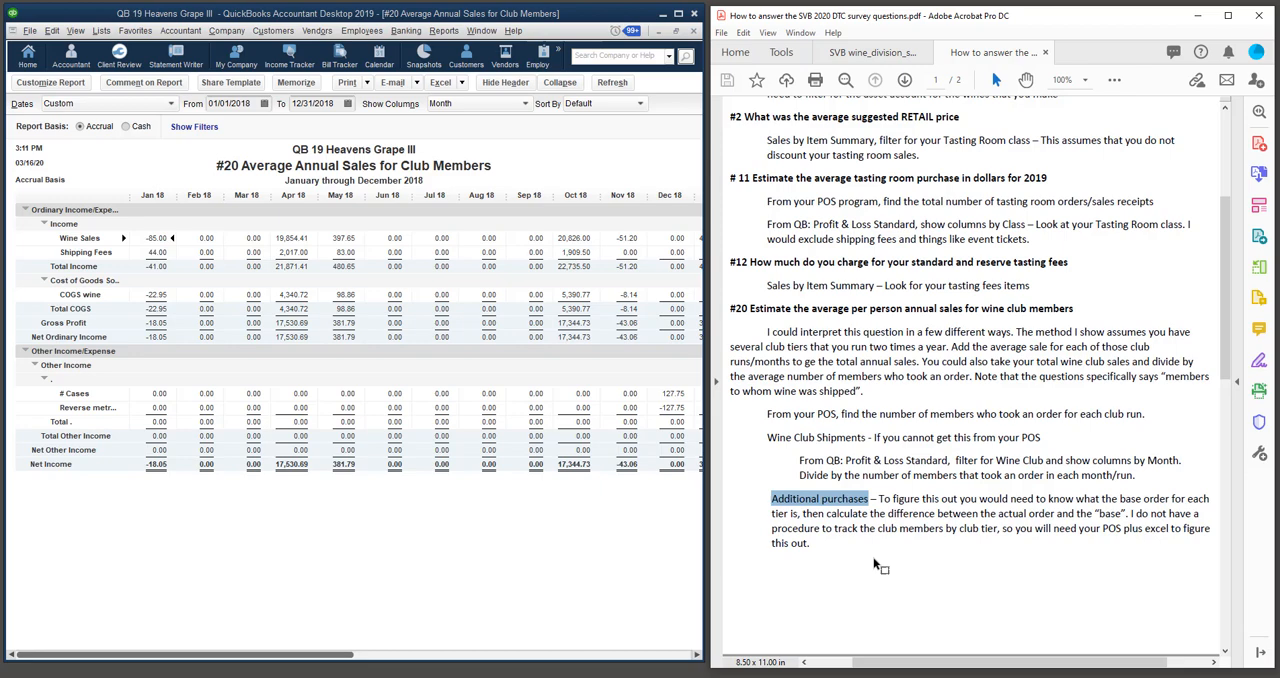
Select the #25 direct wine sales heading in the instructions and switch to the #25 % of Wine Sales that are Direct report.
scroll(874, 566, down, 10)
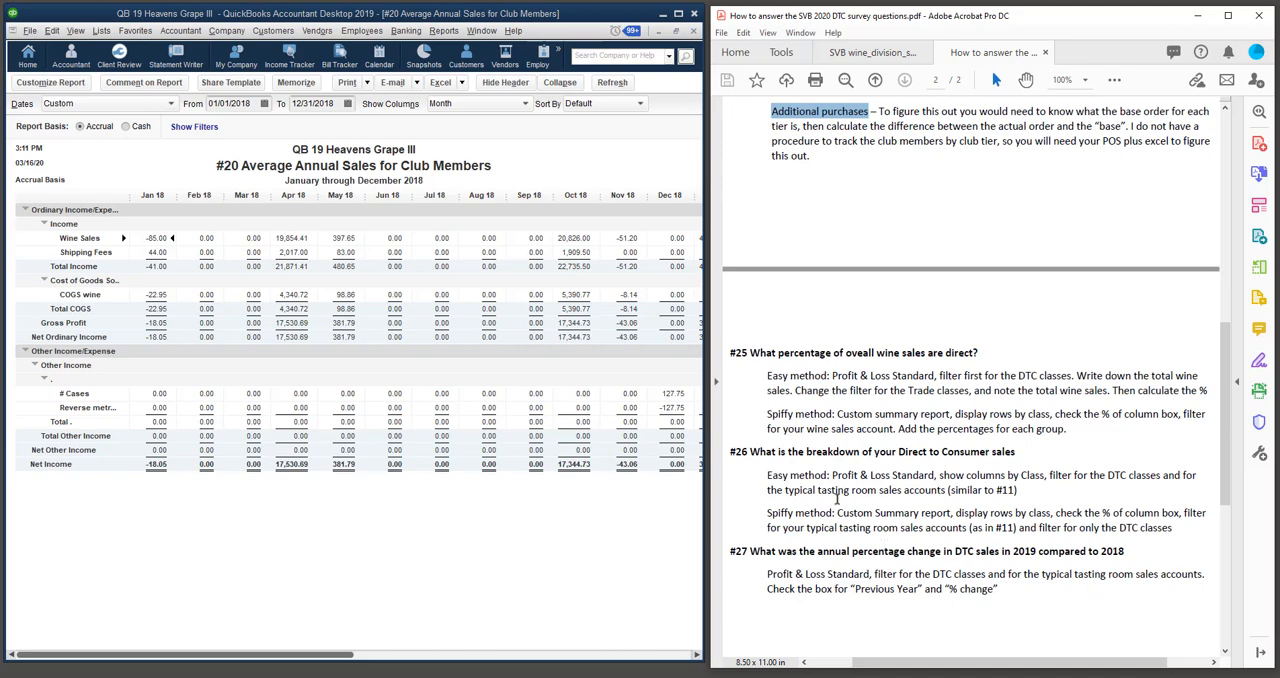
drag(730, 352, 982, 353)
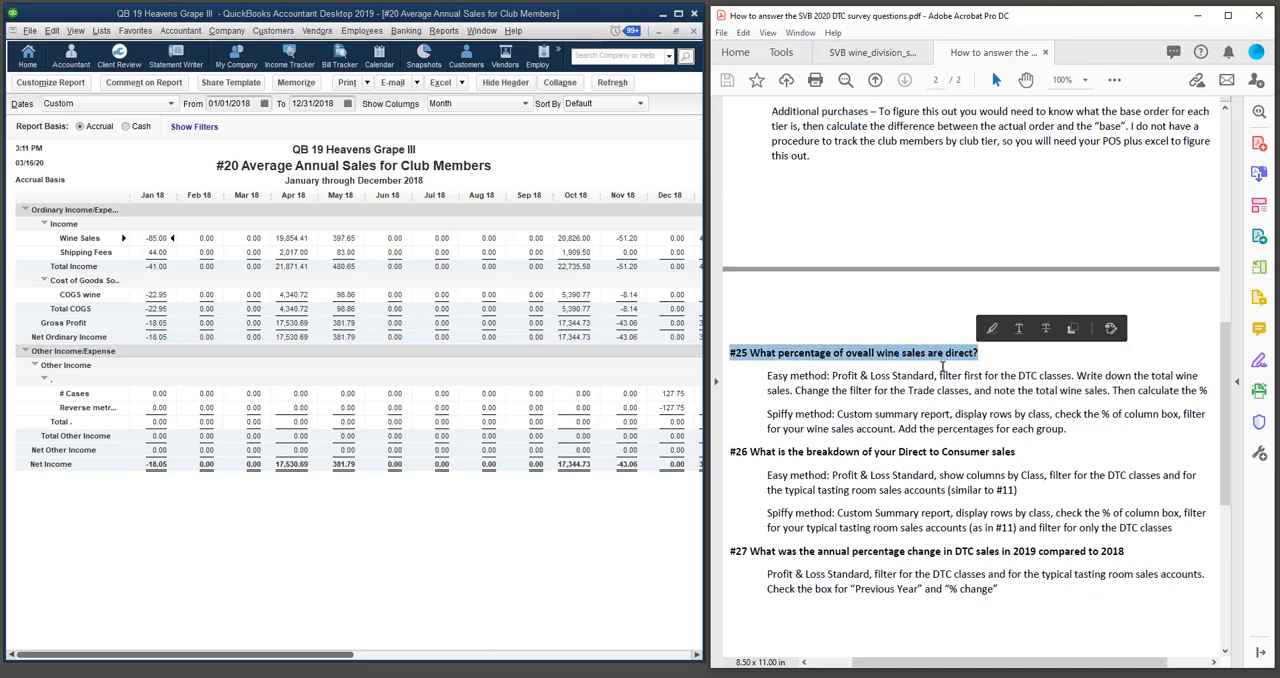
click(481, 30)
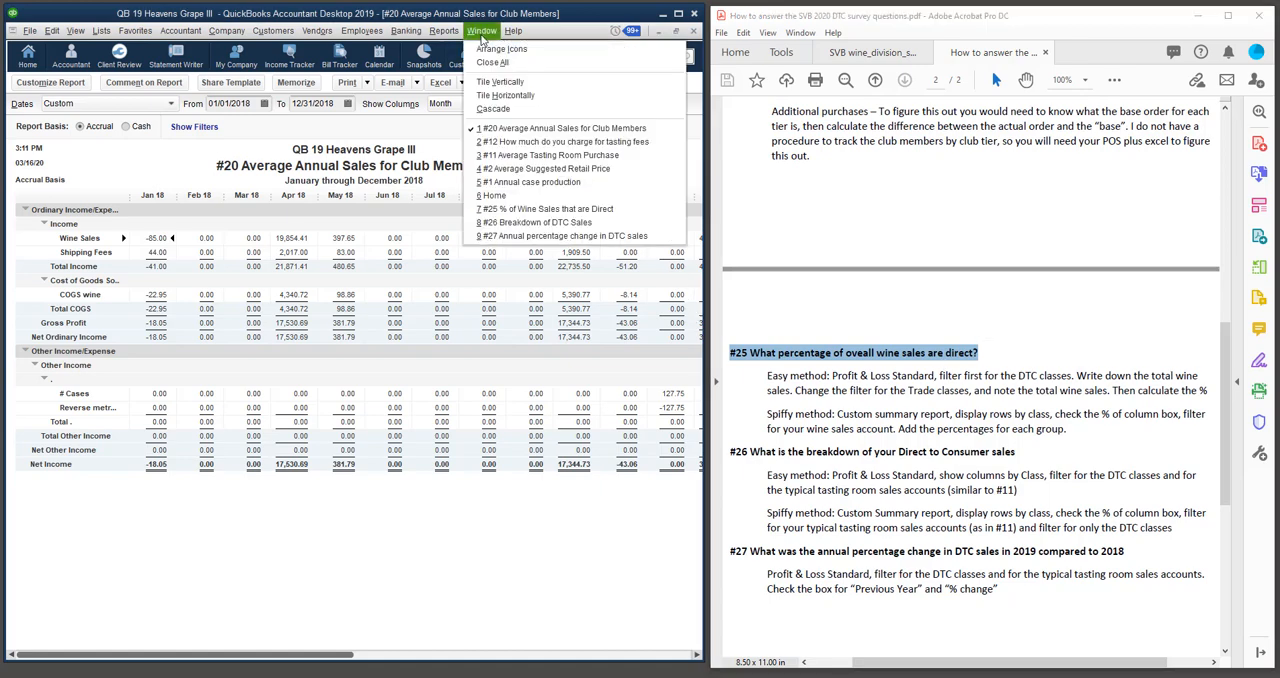
click(507, 211)
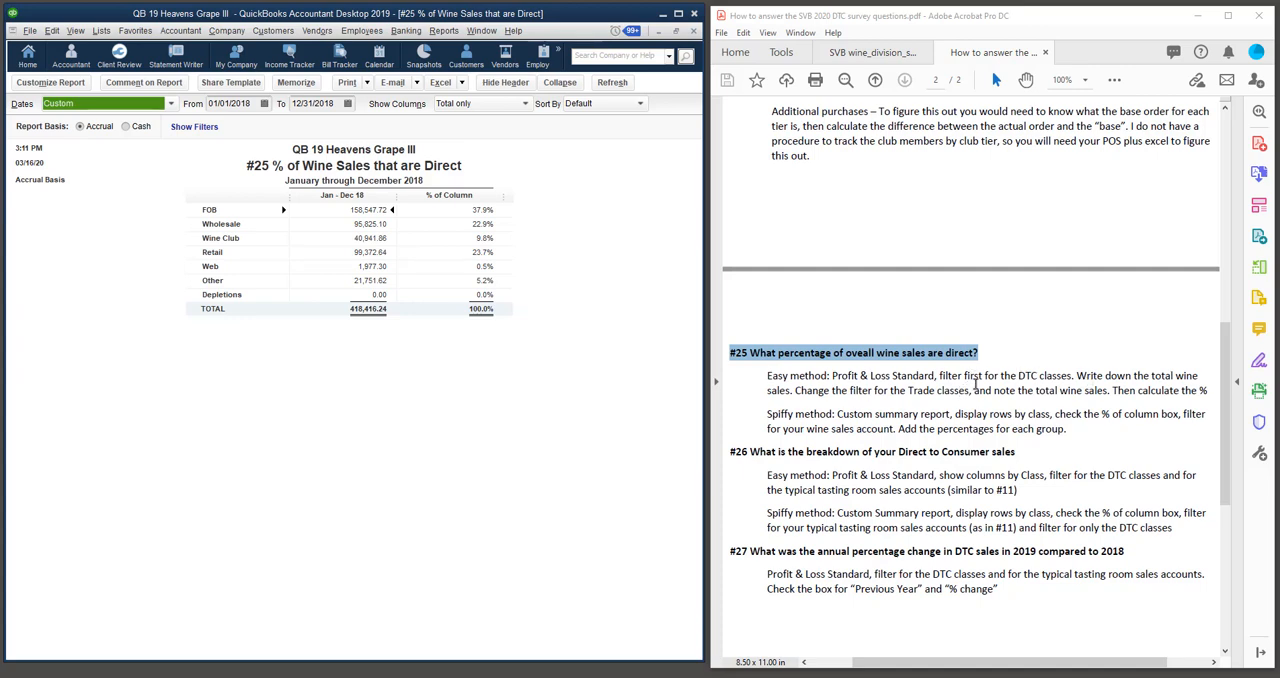
Select the first line of the #25 Spiffy method in the instructions and look up the Summary type among the custom reports.
drag(1206, 415, 766, 415)
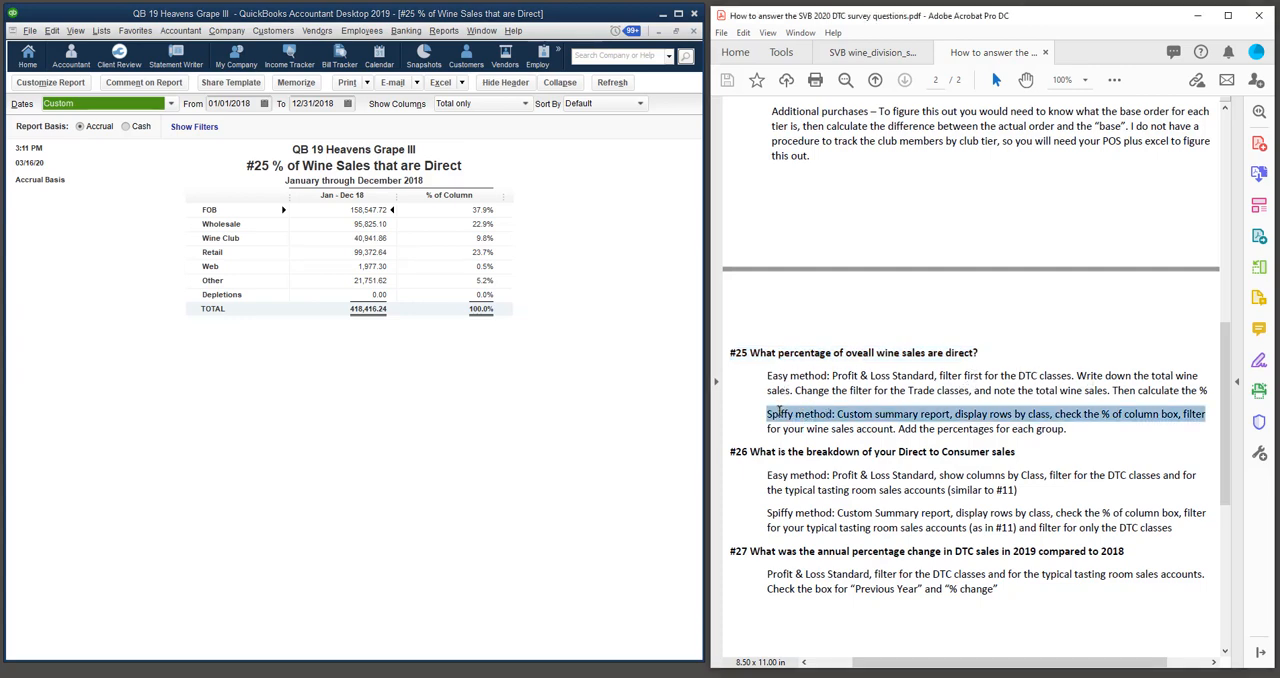
click(572, 242)
click(444, 31)
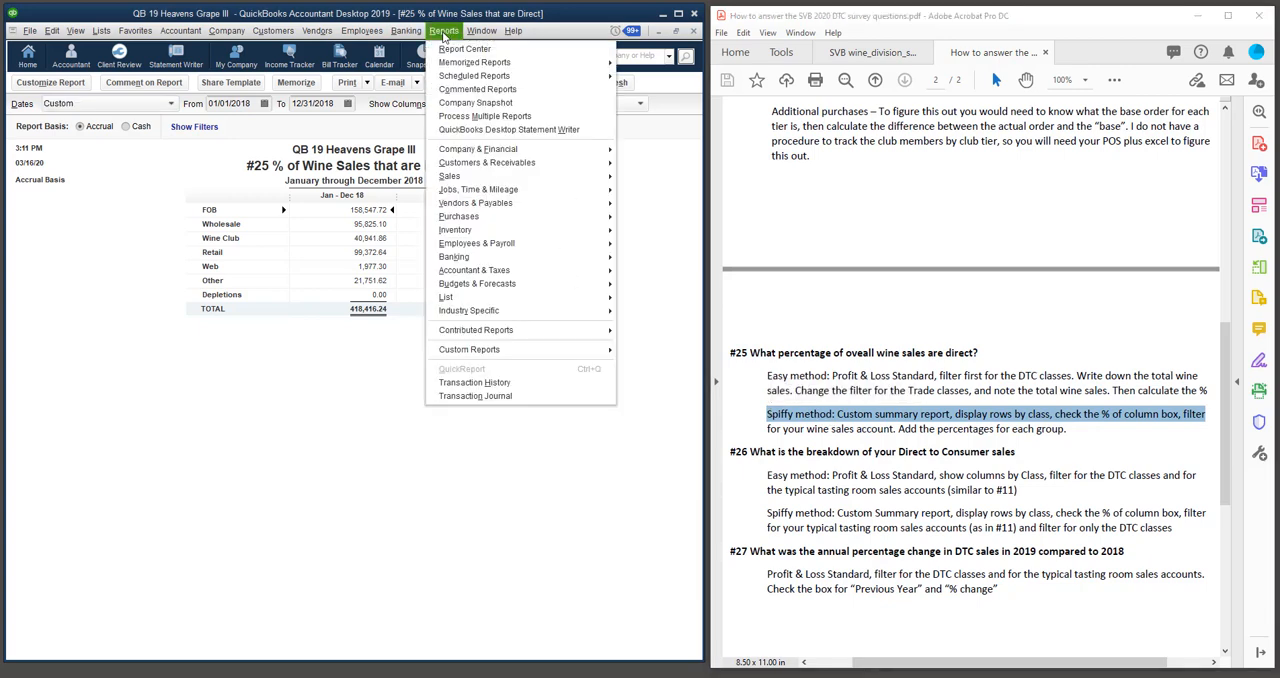
mouse_move(455, 353)
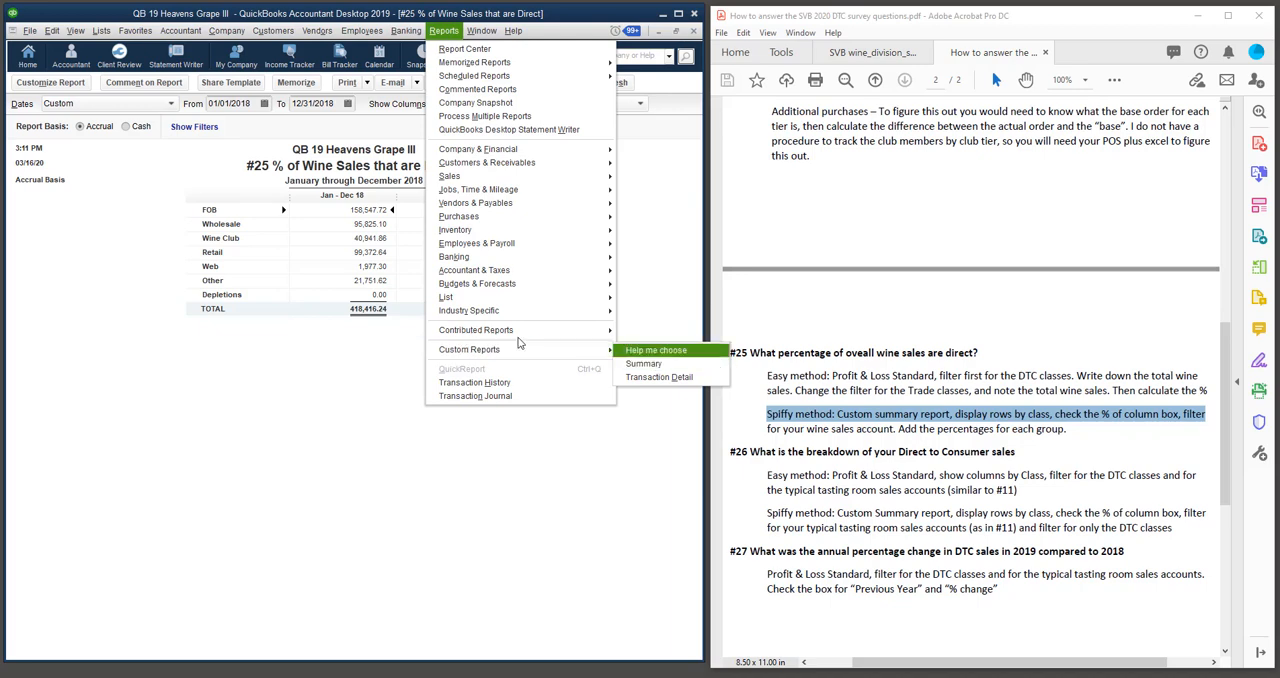
click(352, 362)
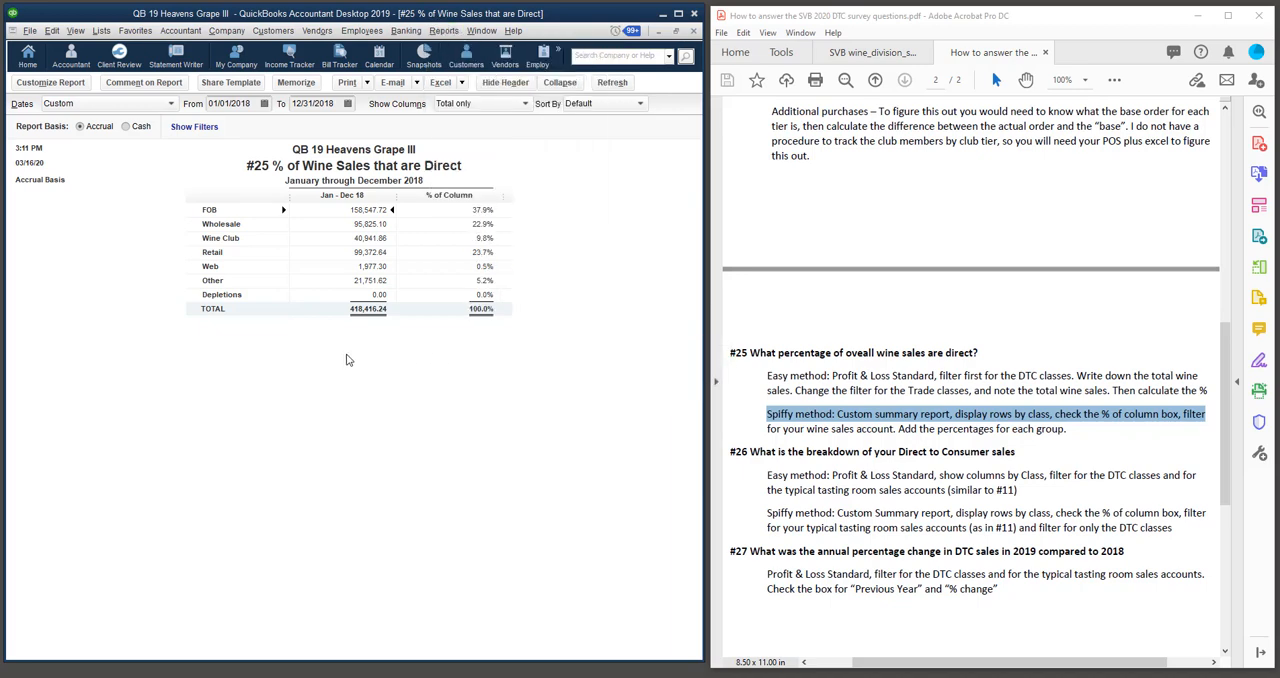
Check the display options and the Wine Sales account filter in the #25 report's customization settings and close them.
click(50, 87)
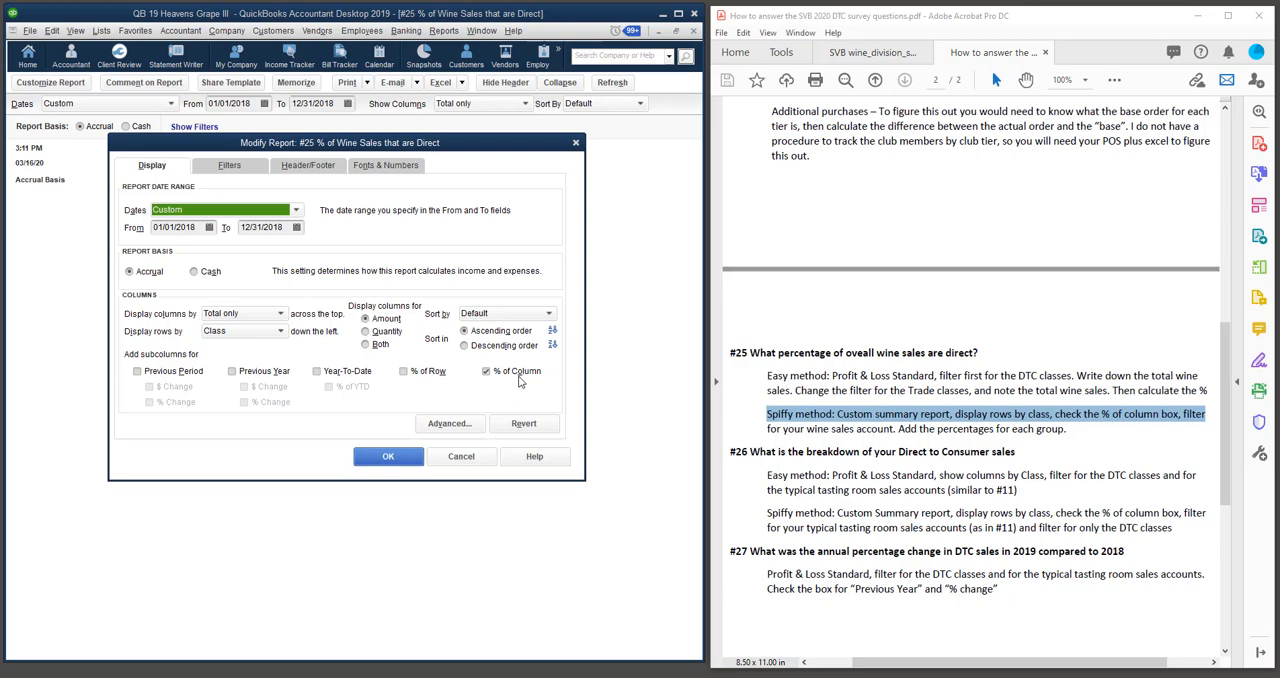
click(228, 166)
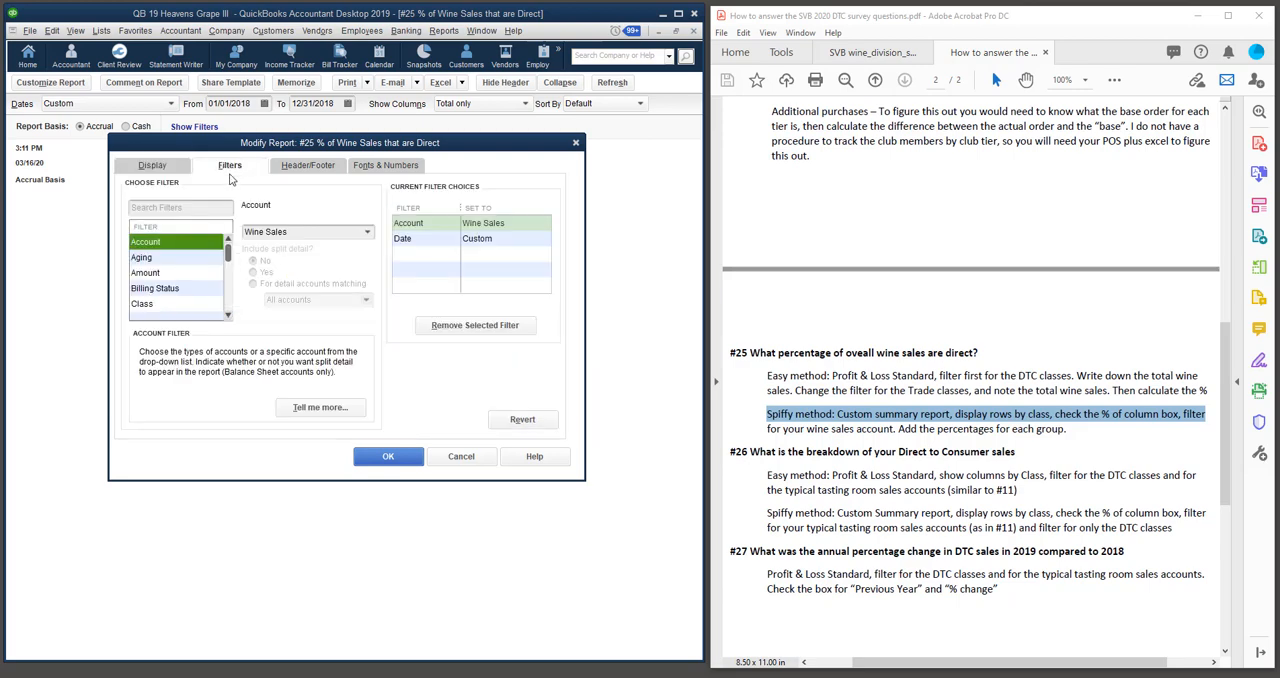
click(368, 236)
drag(603, 398, 603, 395)
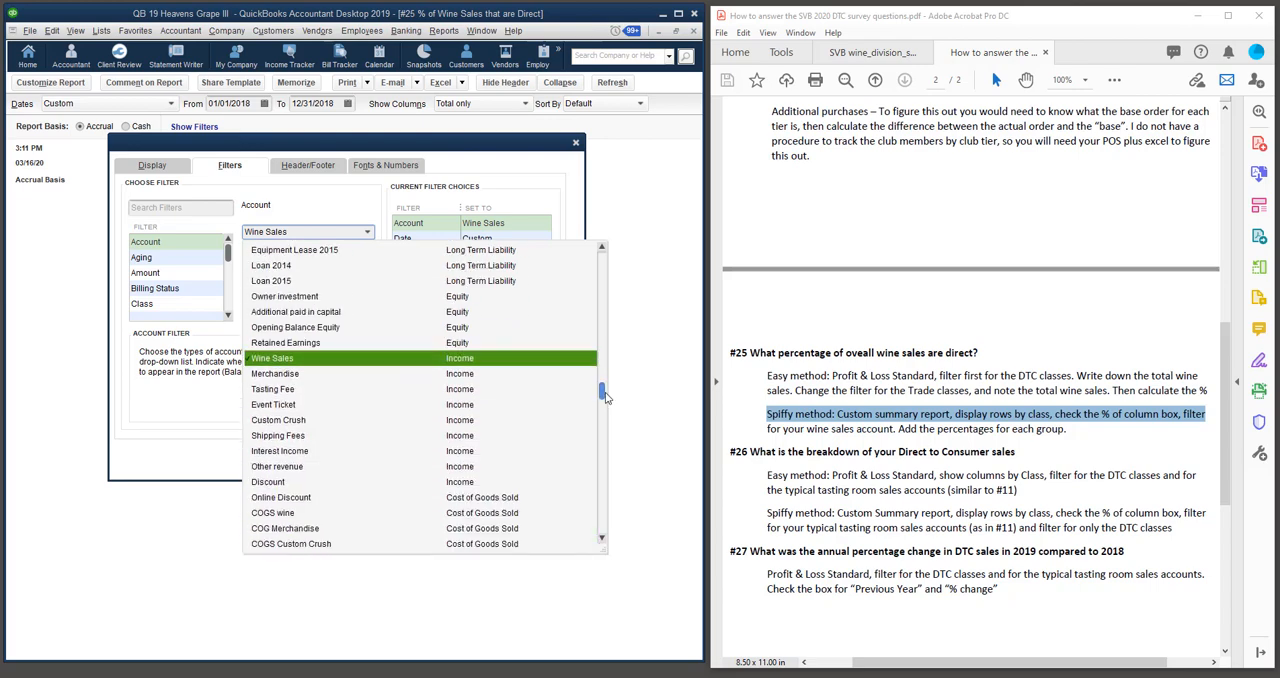
click(463, 364)
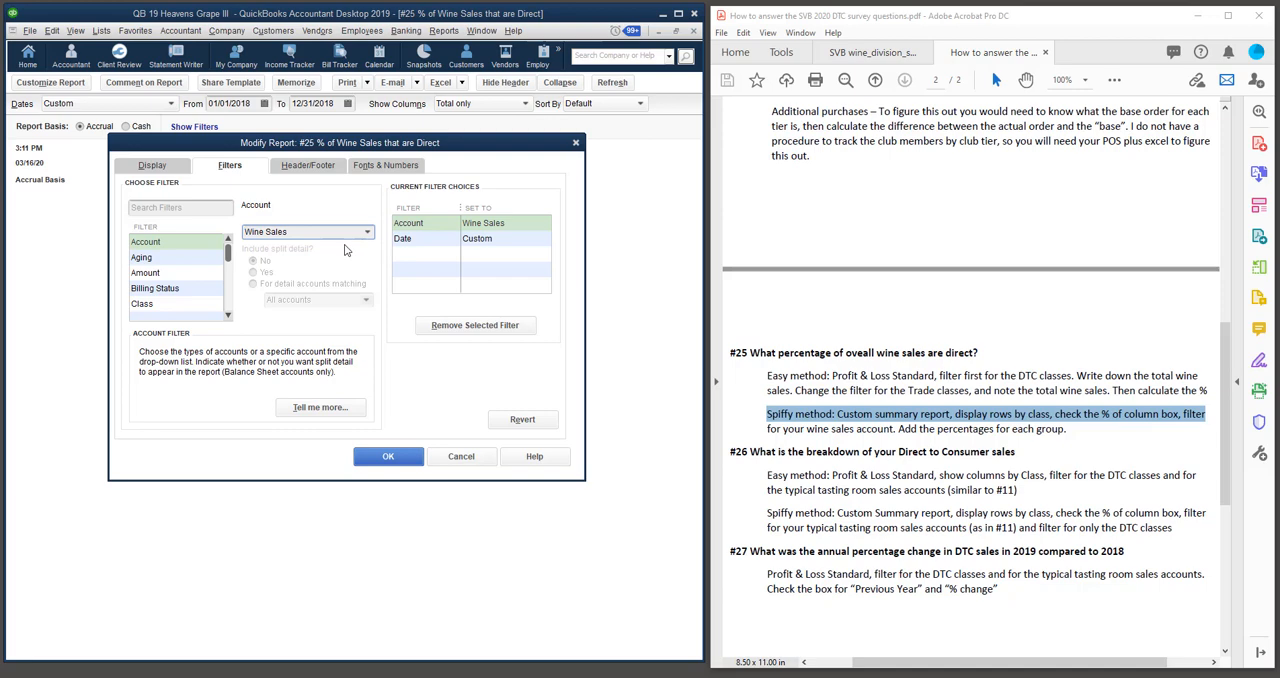
click(388, 458)
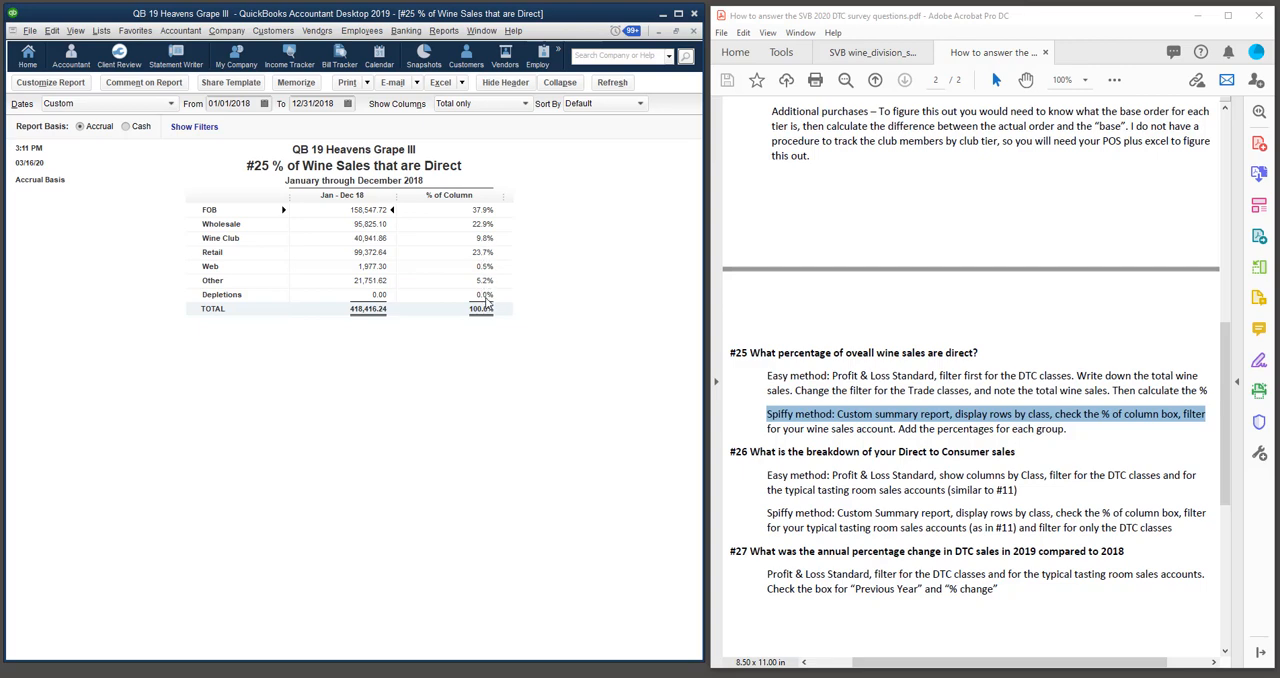
Select the #26 Direct to Consumer heading in the instructions and switch to the #26 Breakdown of DTC Sales report.
click(750, 452)
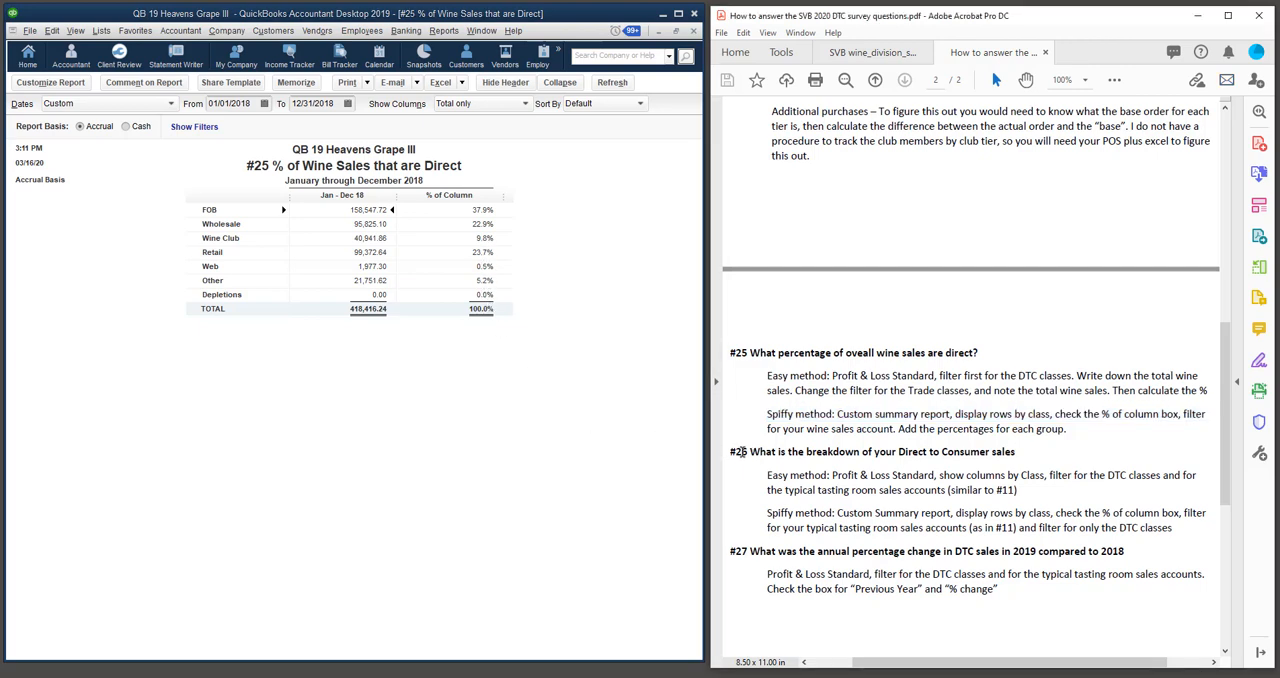
drag(731, 452, 1015, 452)
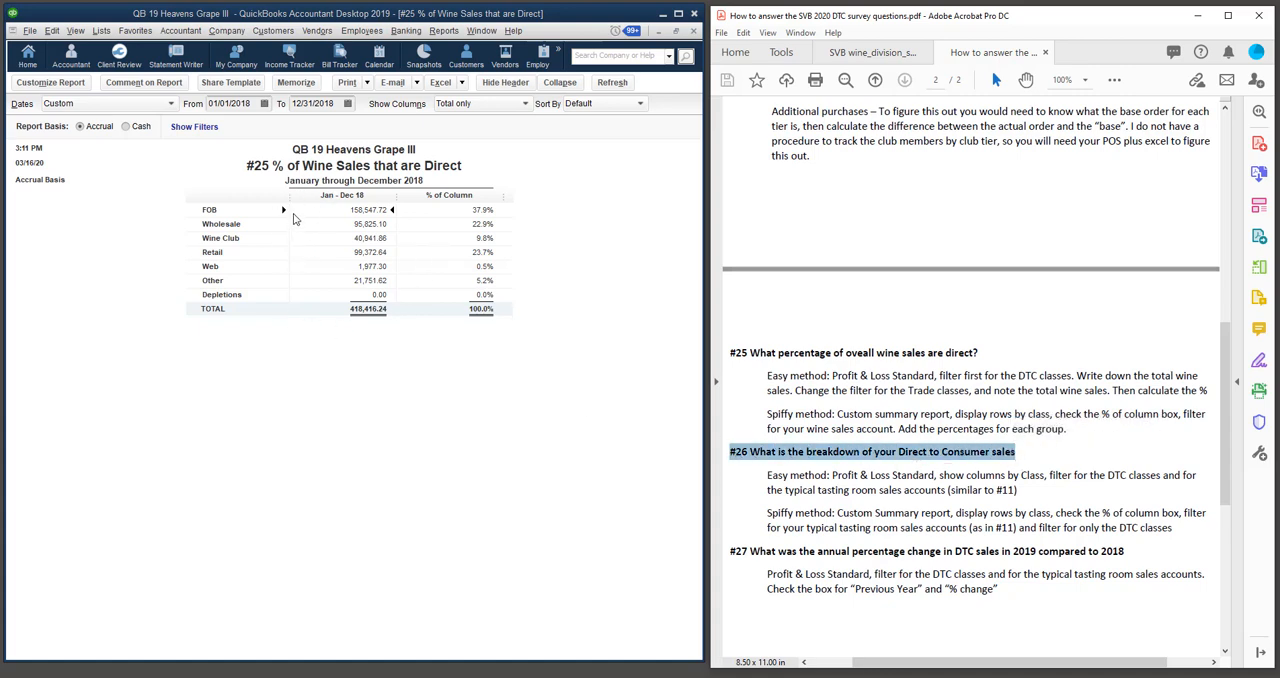
click(488, 38)
click(488, 36)
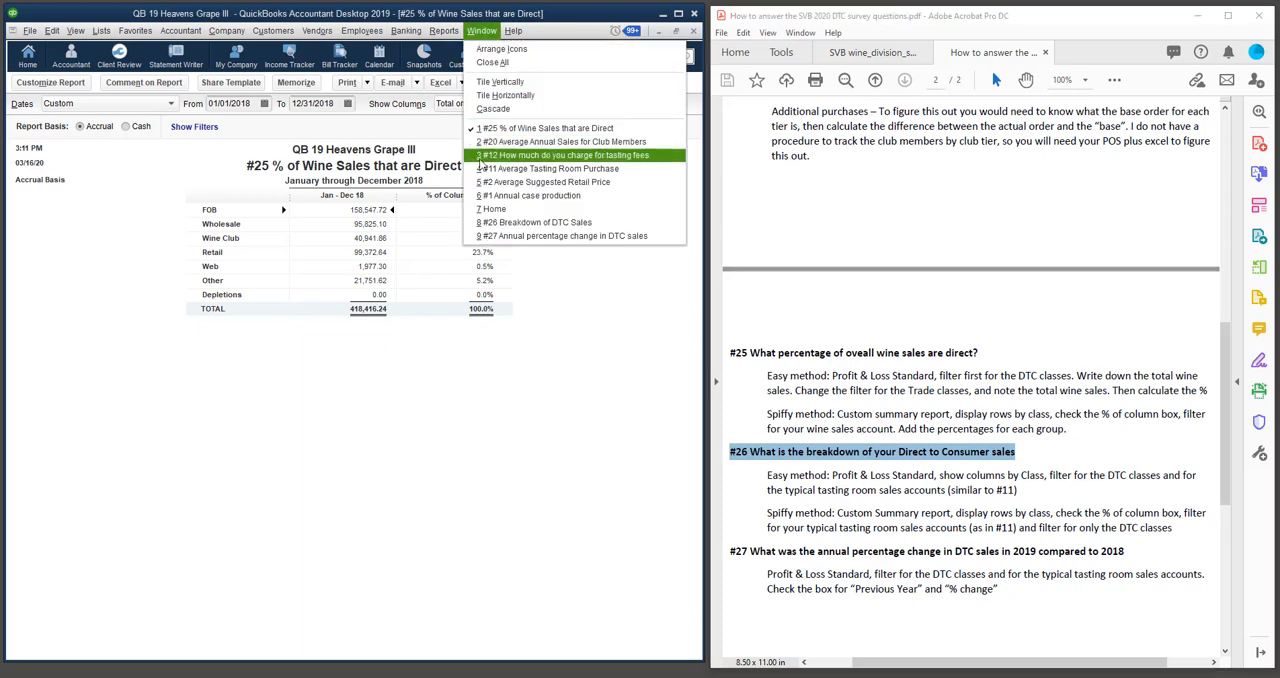
click(540, 222)
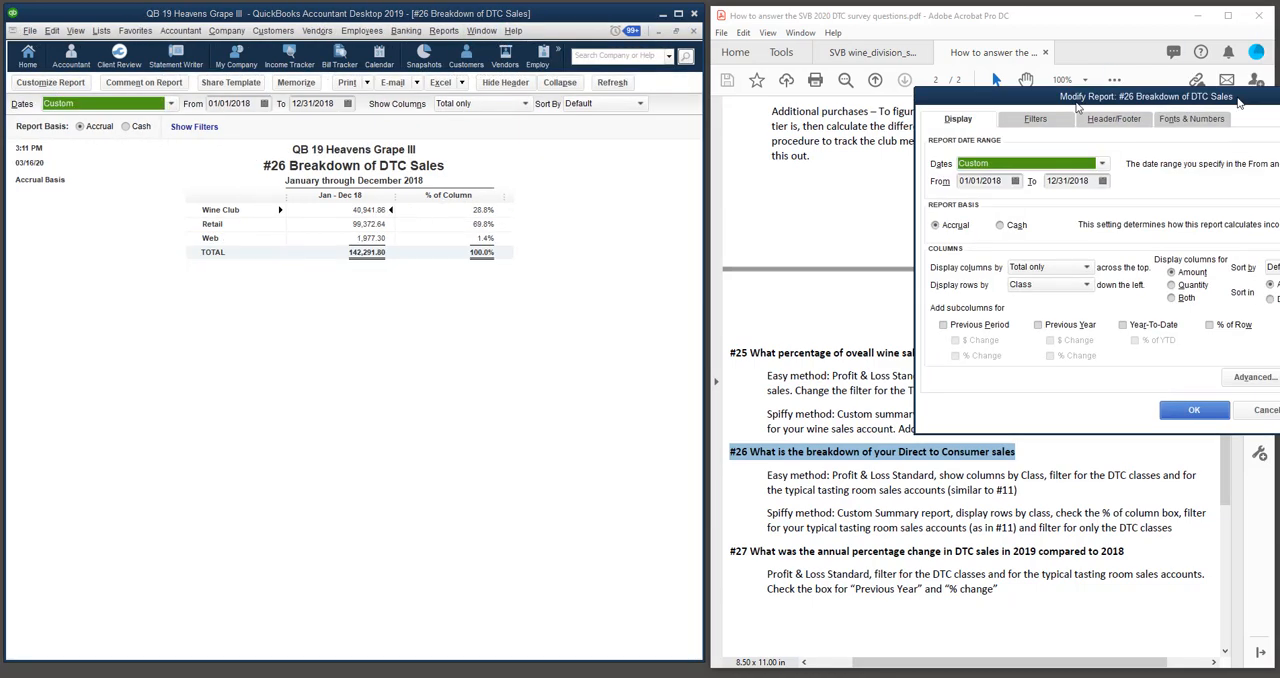
Check the Wine Club, Retail and Web class filter in the #26 report's customization settings and close them.
drag(1264, 97, 447, 94)
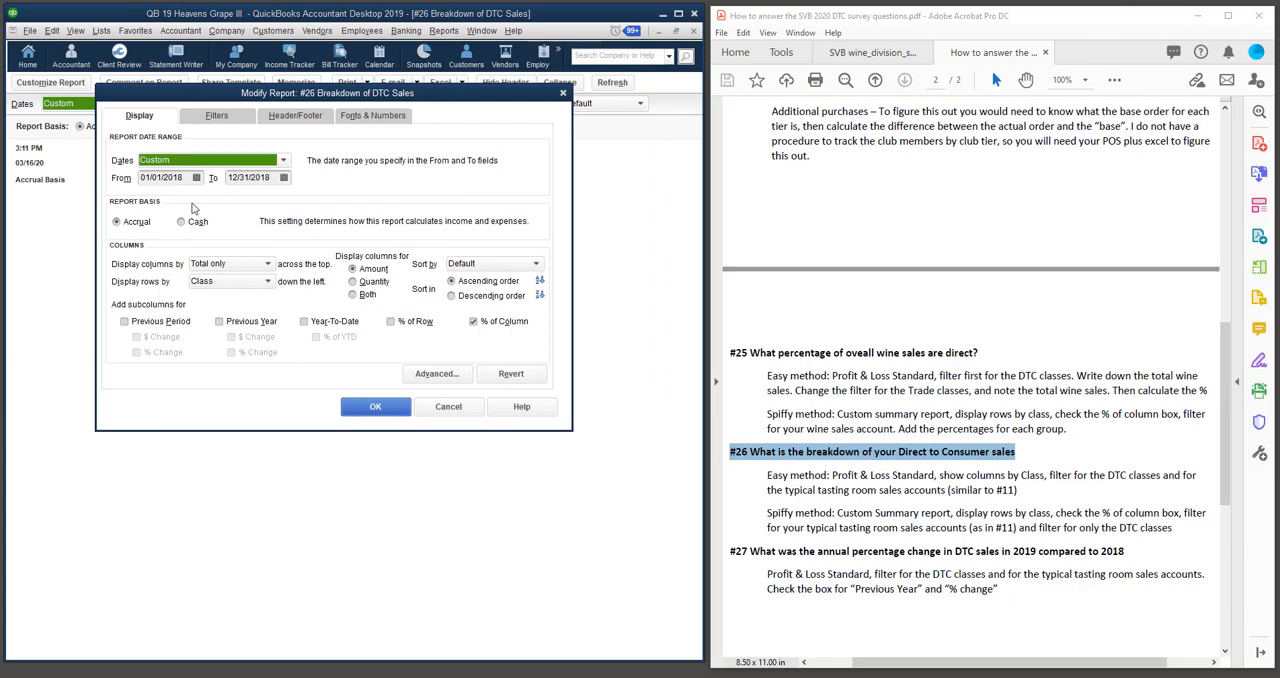
click(216, 116)
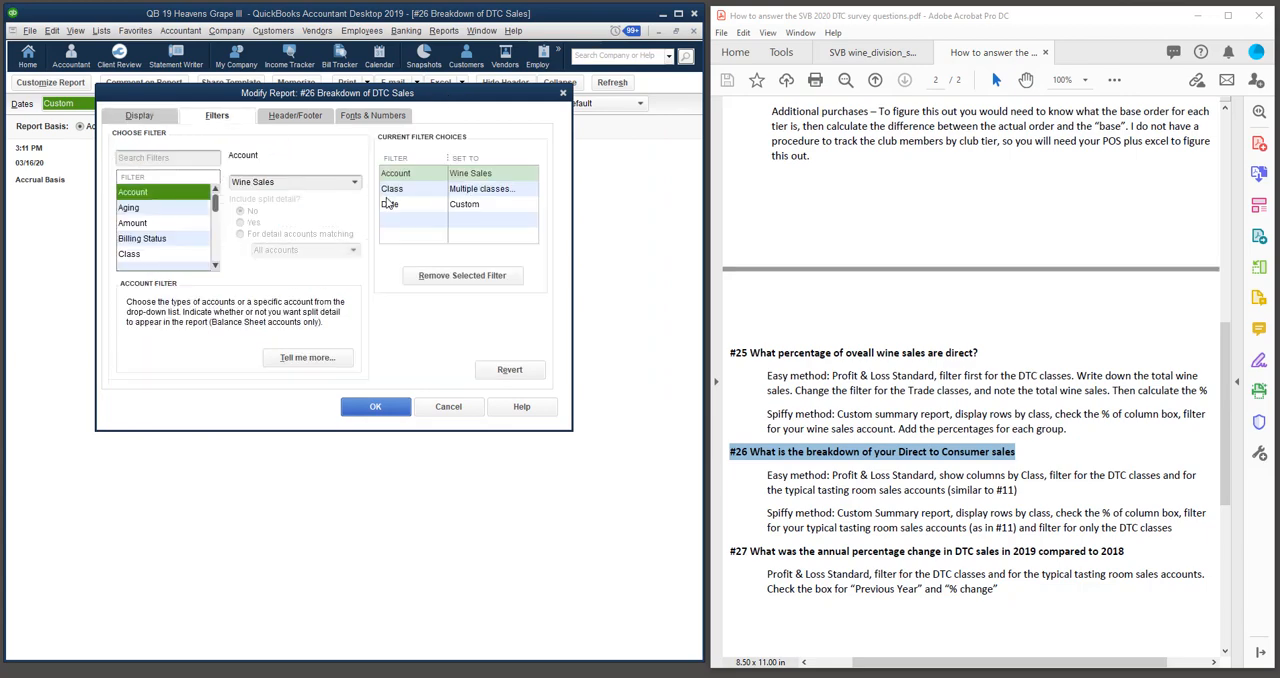
click(390, 192)
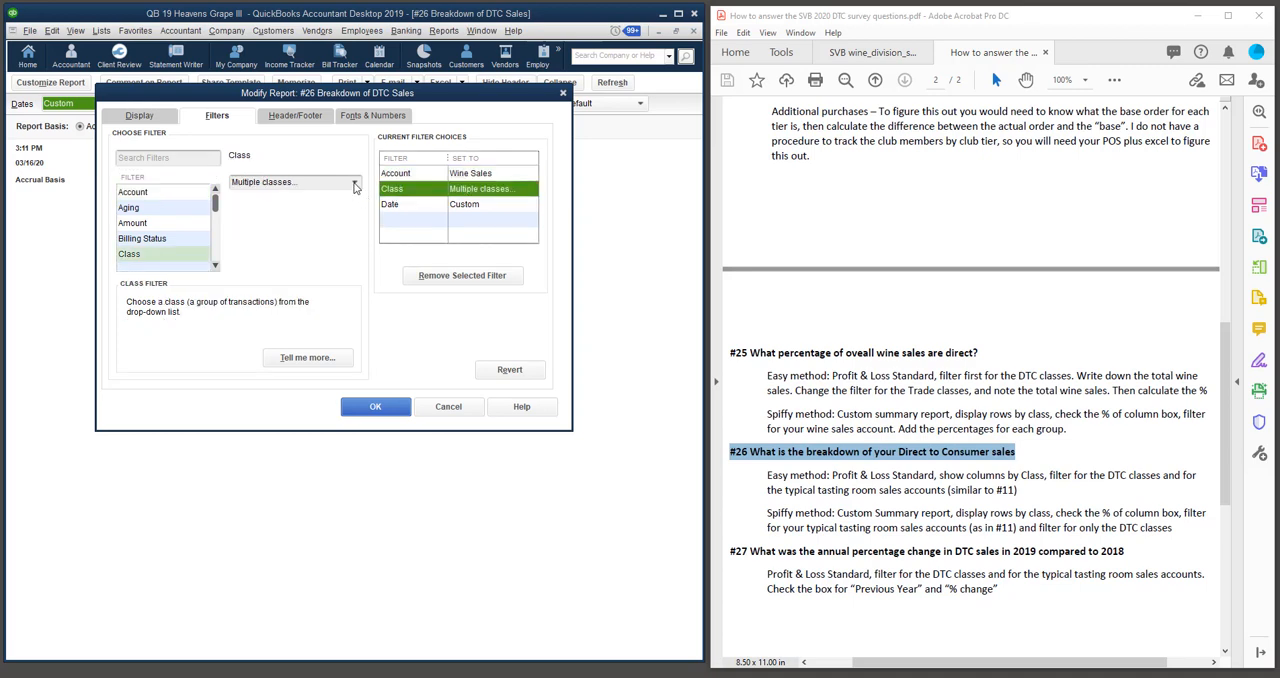
click(354, 183)
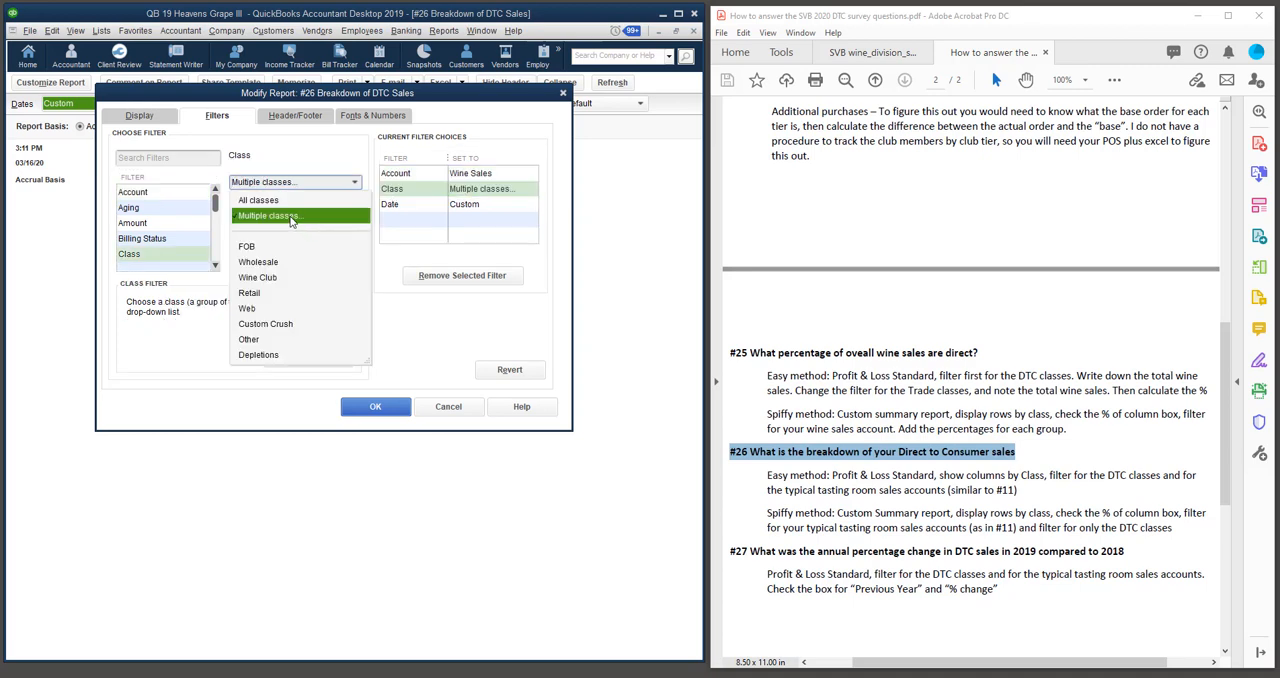
click(291, 217)
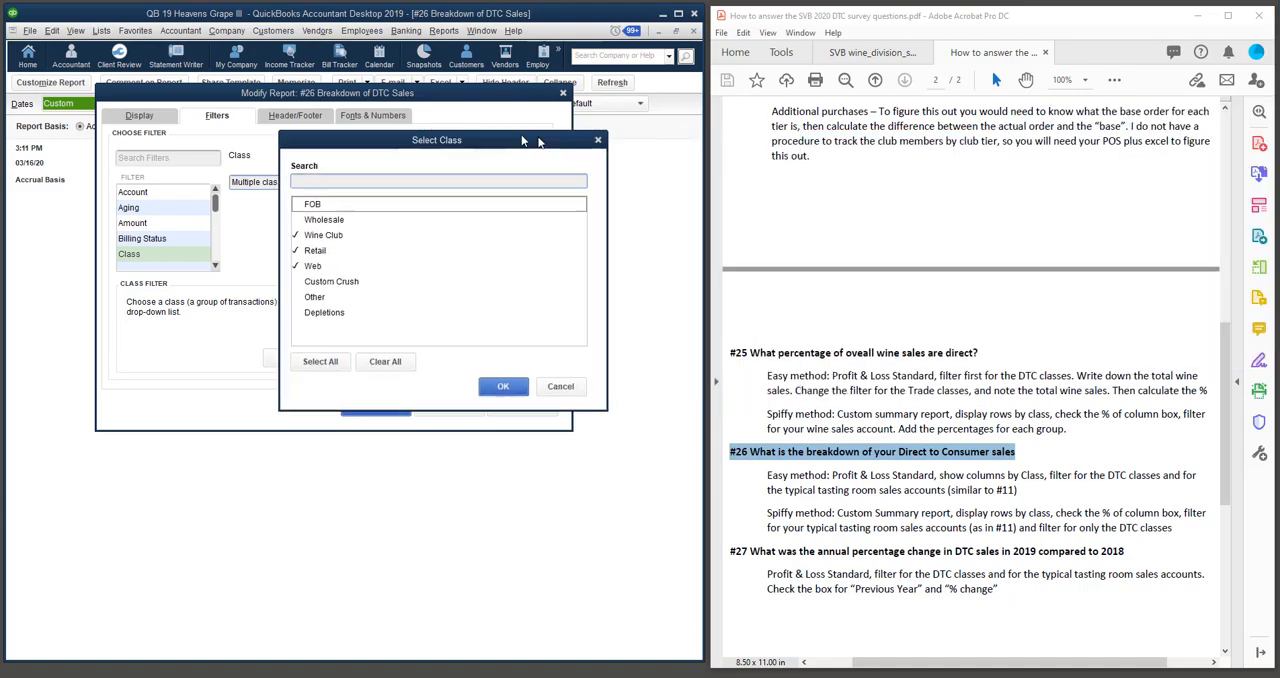
drag(538, 141, 420, 134)
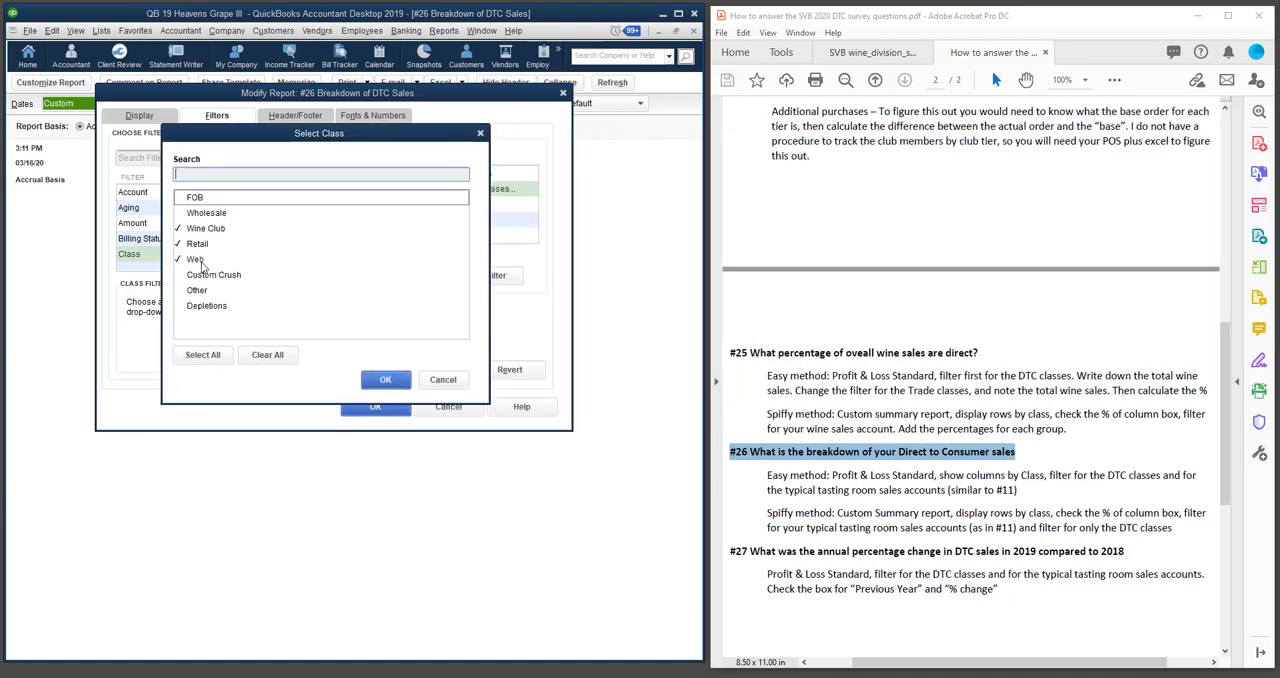
click(380, 379)
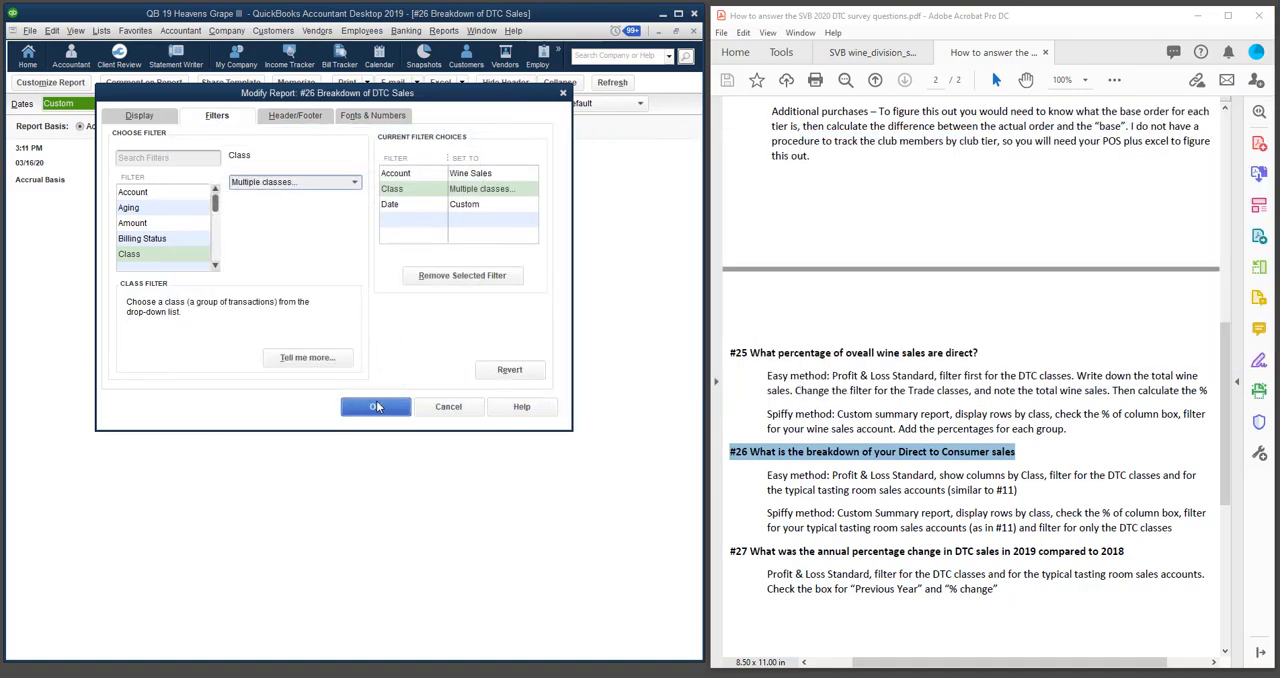
click(376, 406)
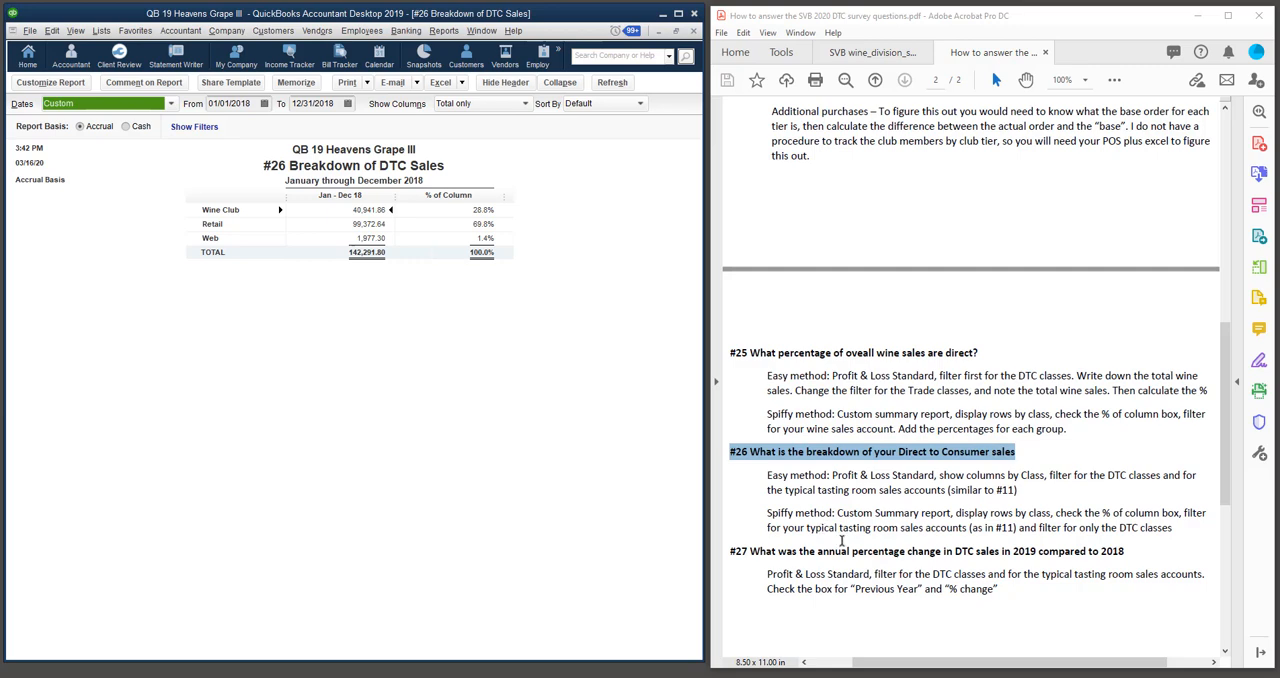
Select the #27 annual percentage change heading in the instructions and switch to the #27 Annual percentage change in DTC sales report.
scroll(842, 541, down, 1)
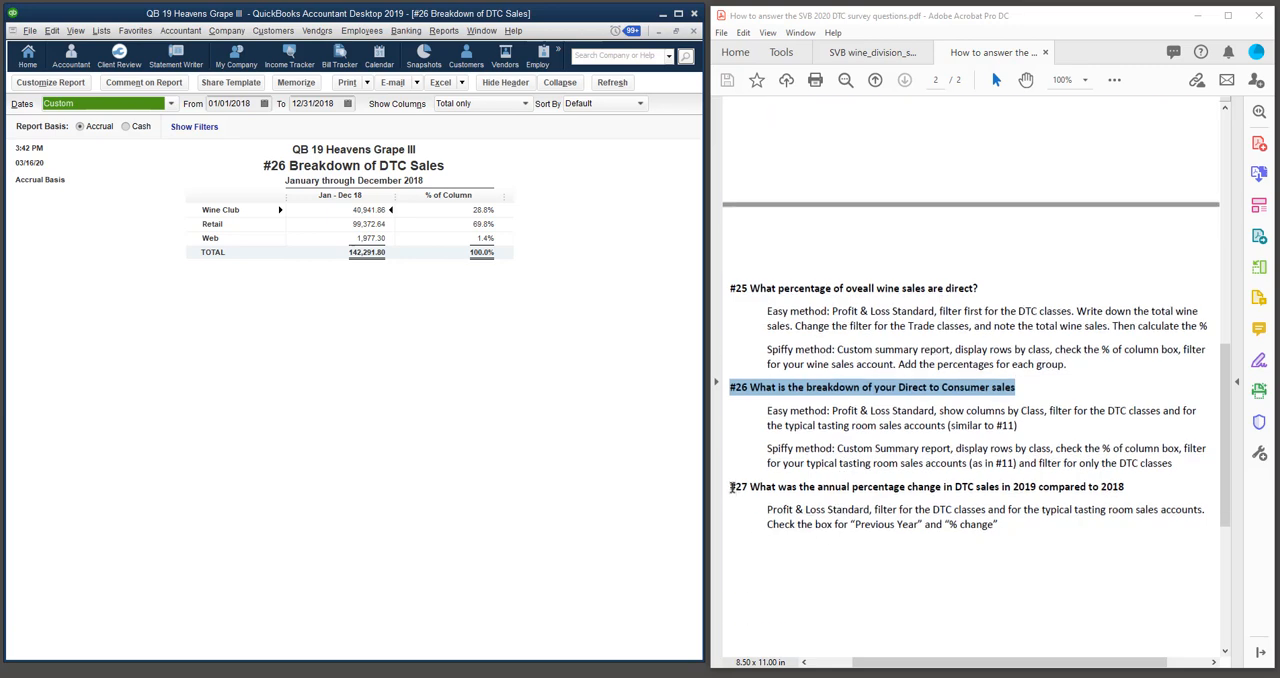
drag(731, 487, 1124, 488)
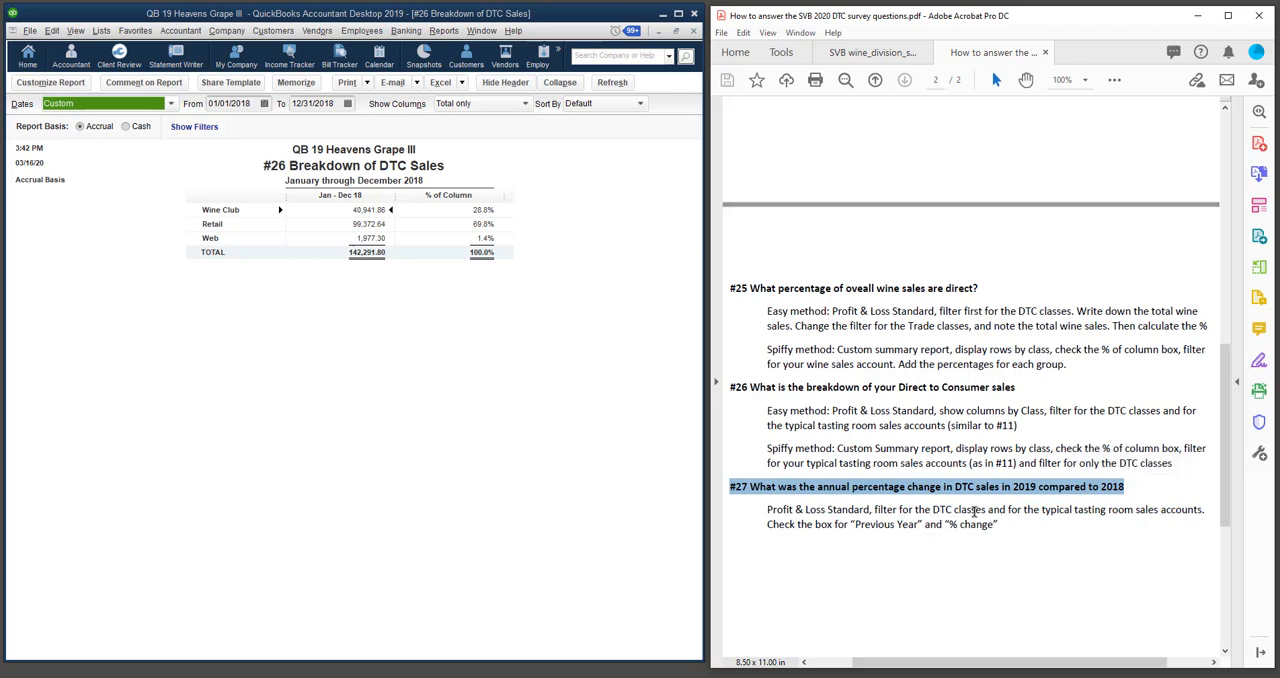
click(470, 32)
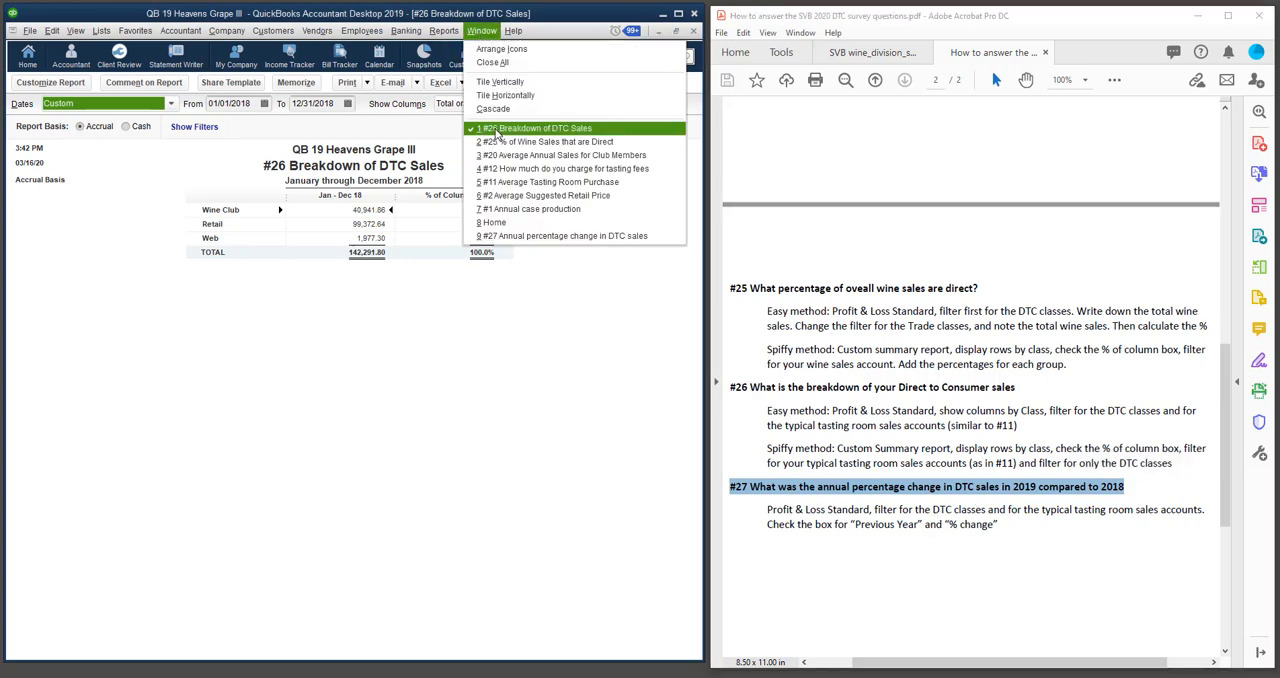
click(534, 236)
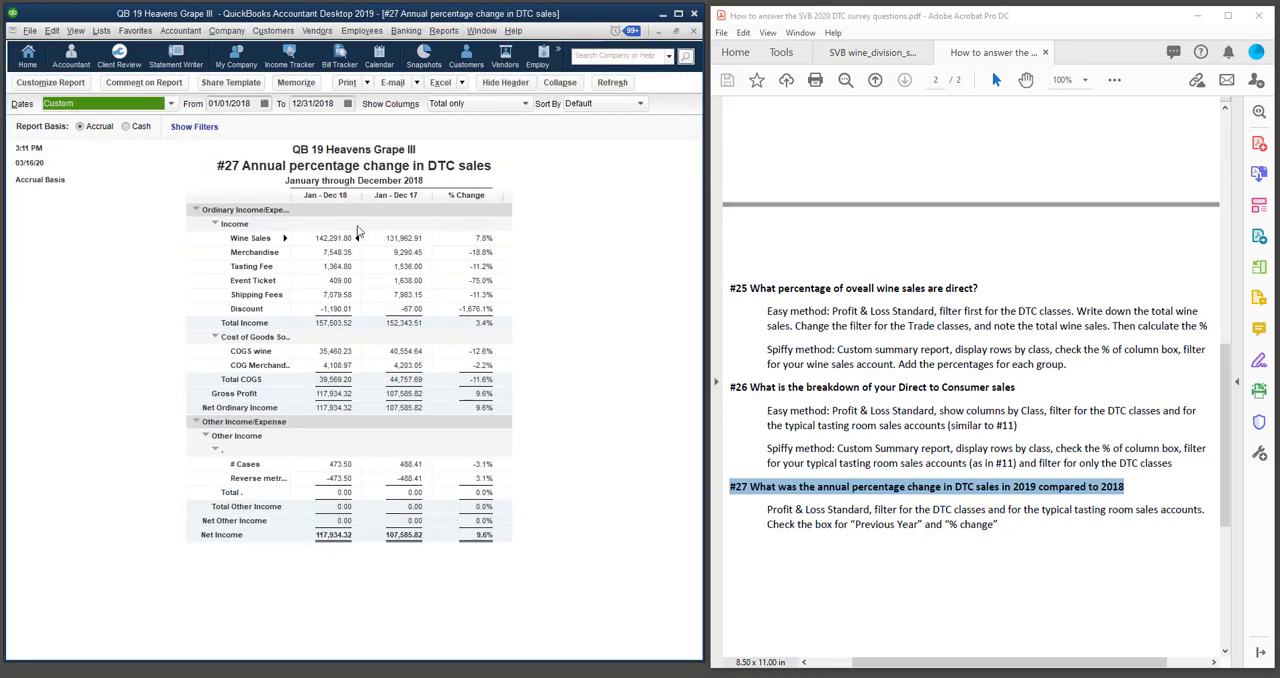
Look up Profit & Loss Standard among the Company & Financial reports.
click(455, 32)
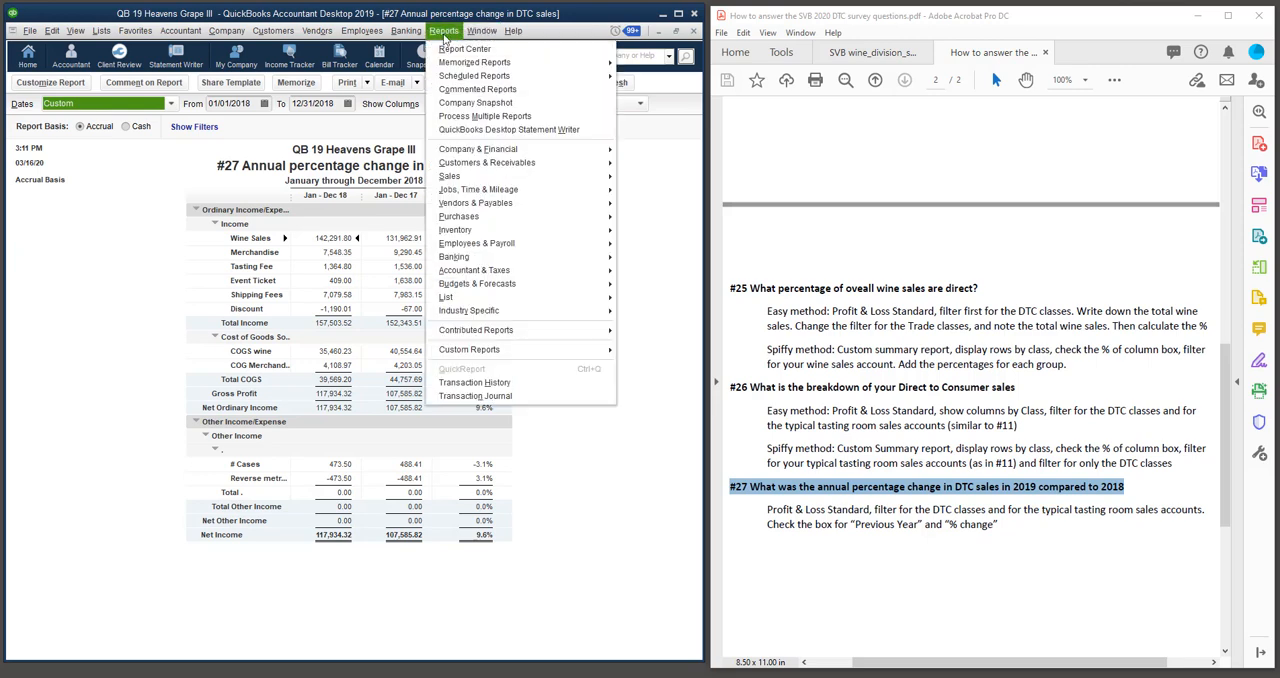
mouse_move(482, 150)
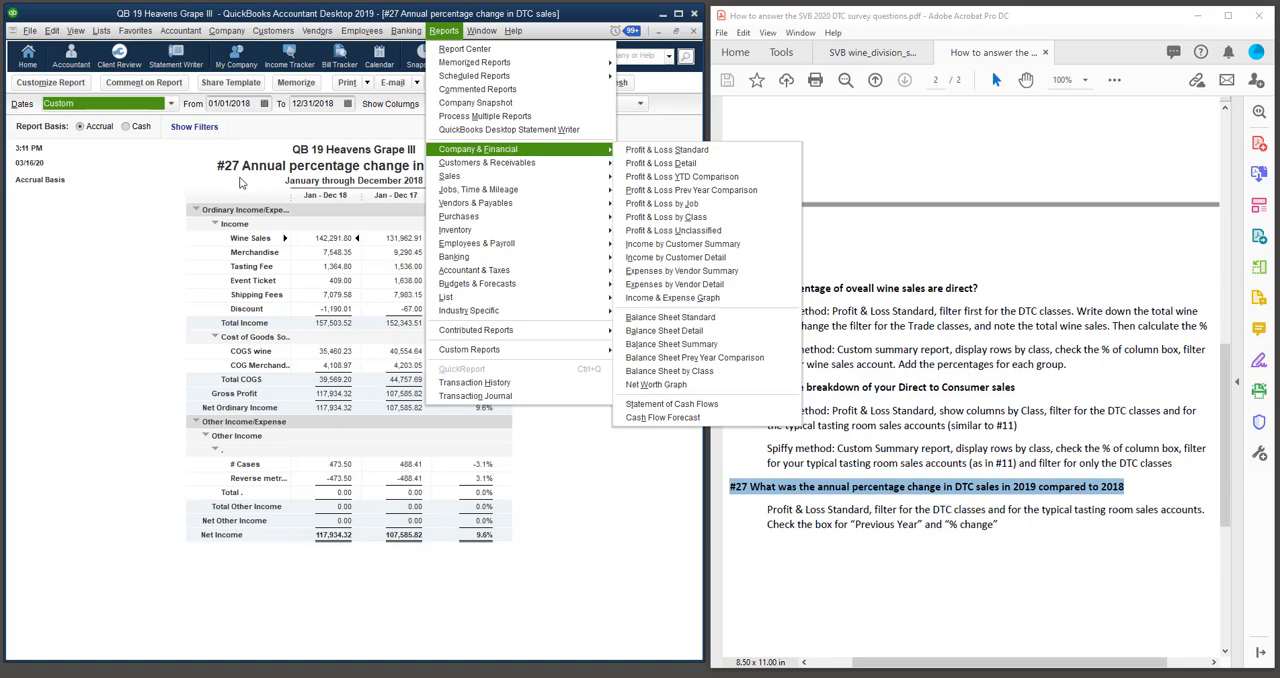
click(123, 186)
Open the #27 report's customization settings and check which classes its multiple-class filter includes.
click(66, 86)
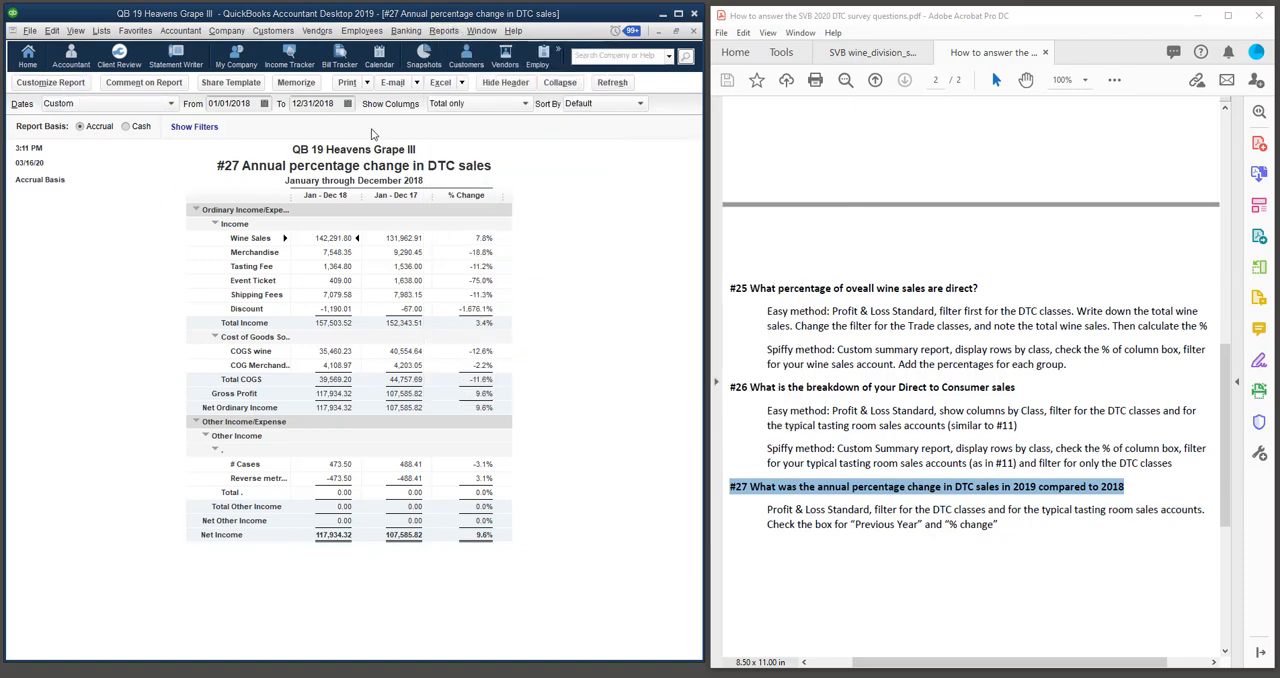
drag(692, 122, 468, 103)
click(235, 124)
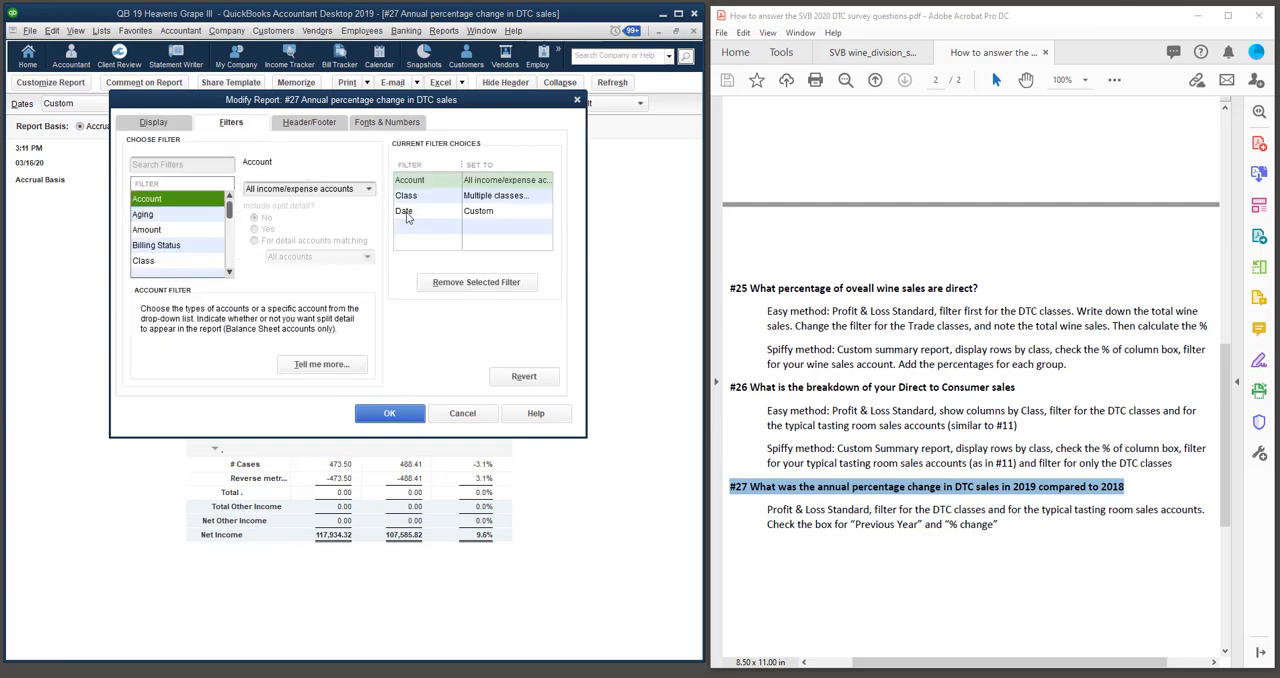
click(405, 195)
click(369, 192)
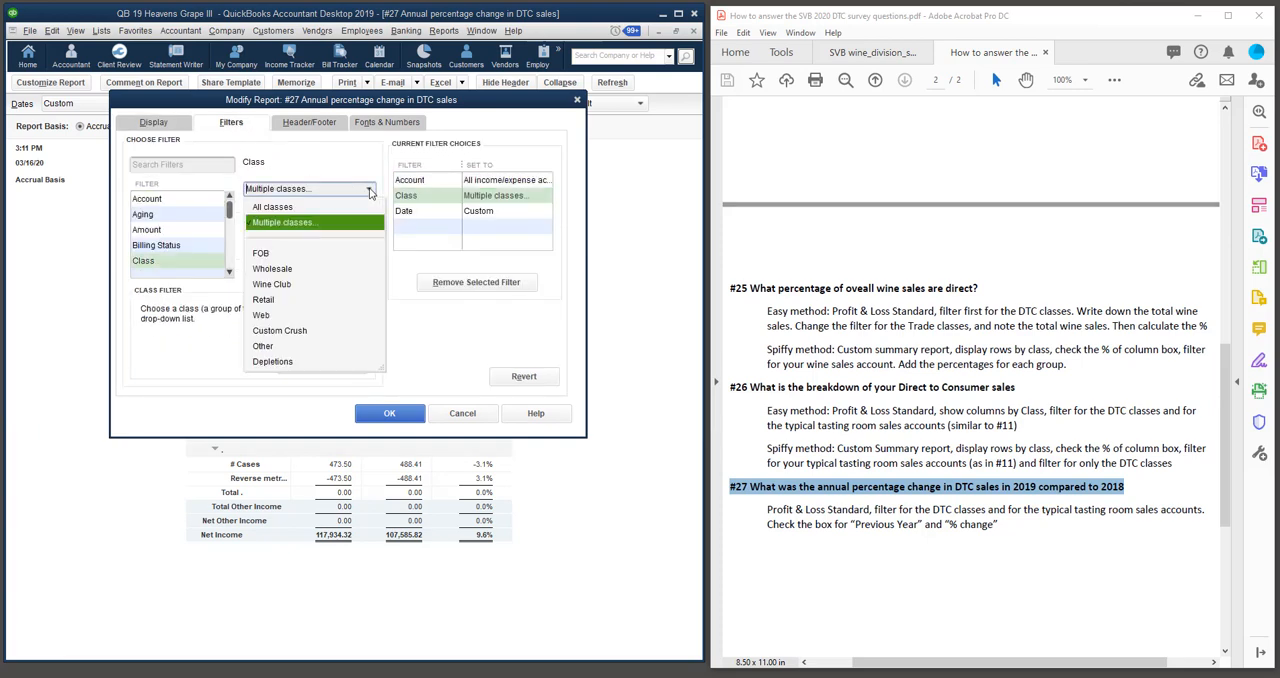
click(306, 228)
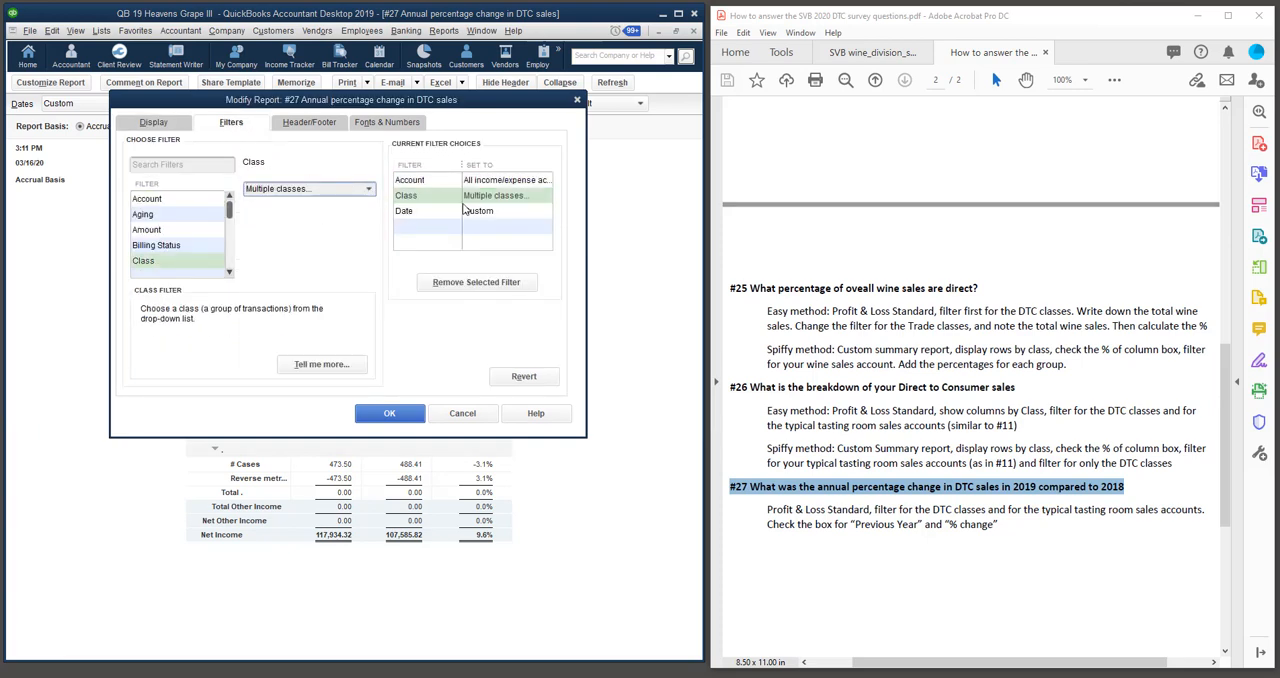
drag(1218, 47, 385, 107)
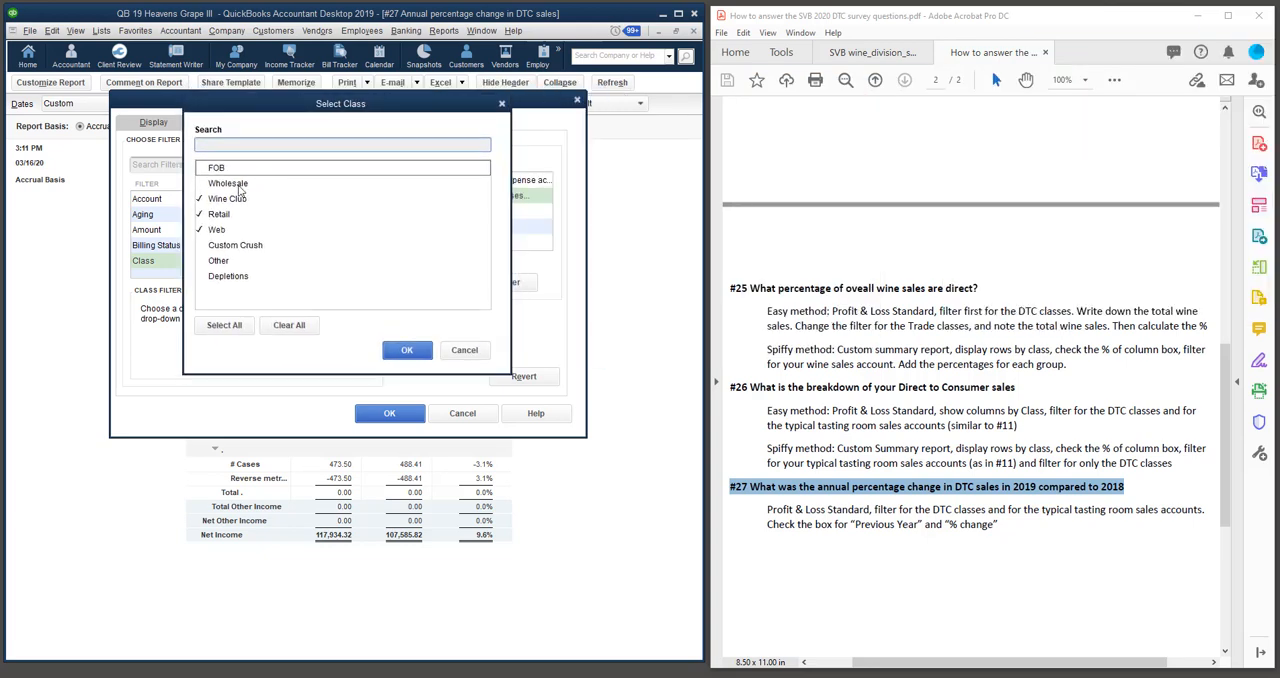
click(407, 350)
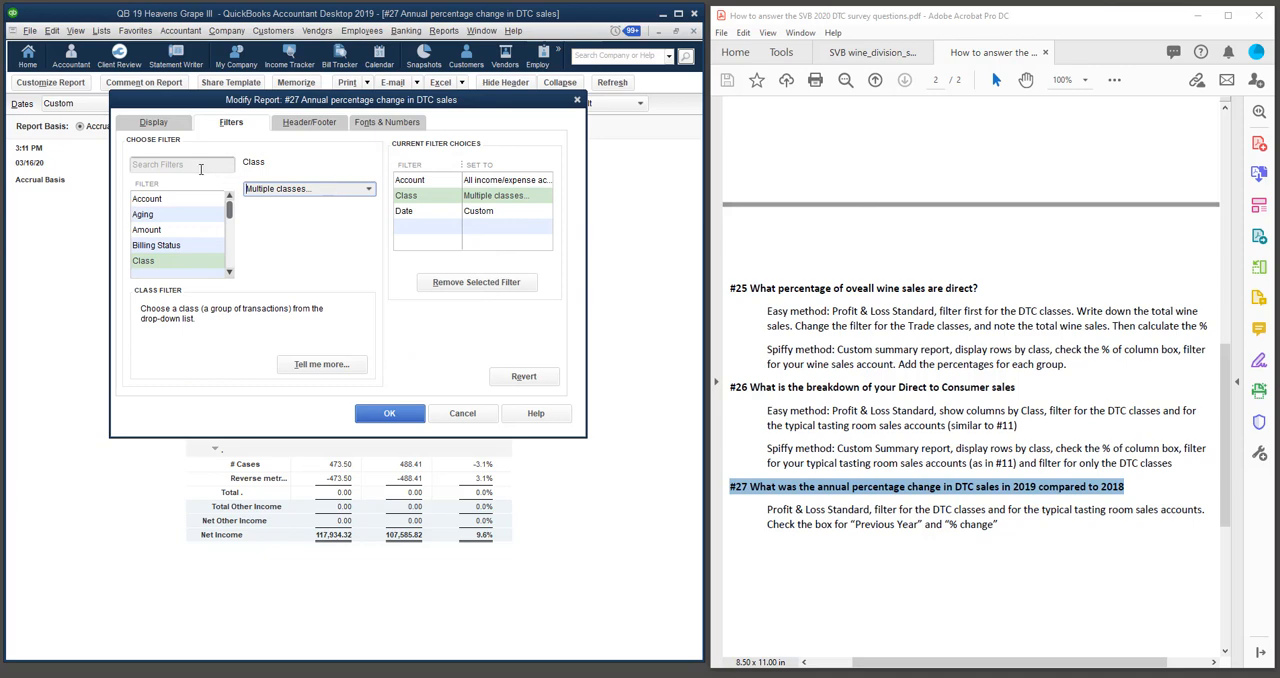
Find the Class filter by searching for "clas", review its multiple-class selection again and close the #27 report's customization settings.
click(157, 165)
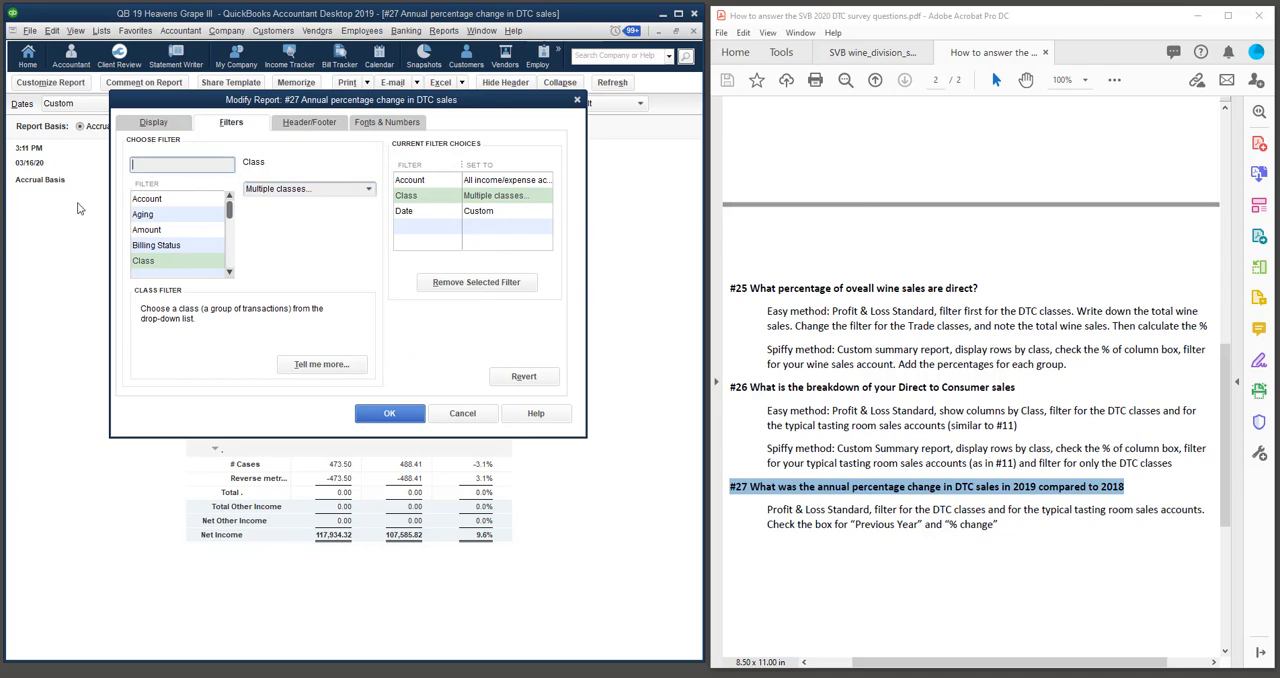
text(clas)
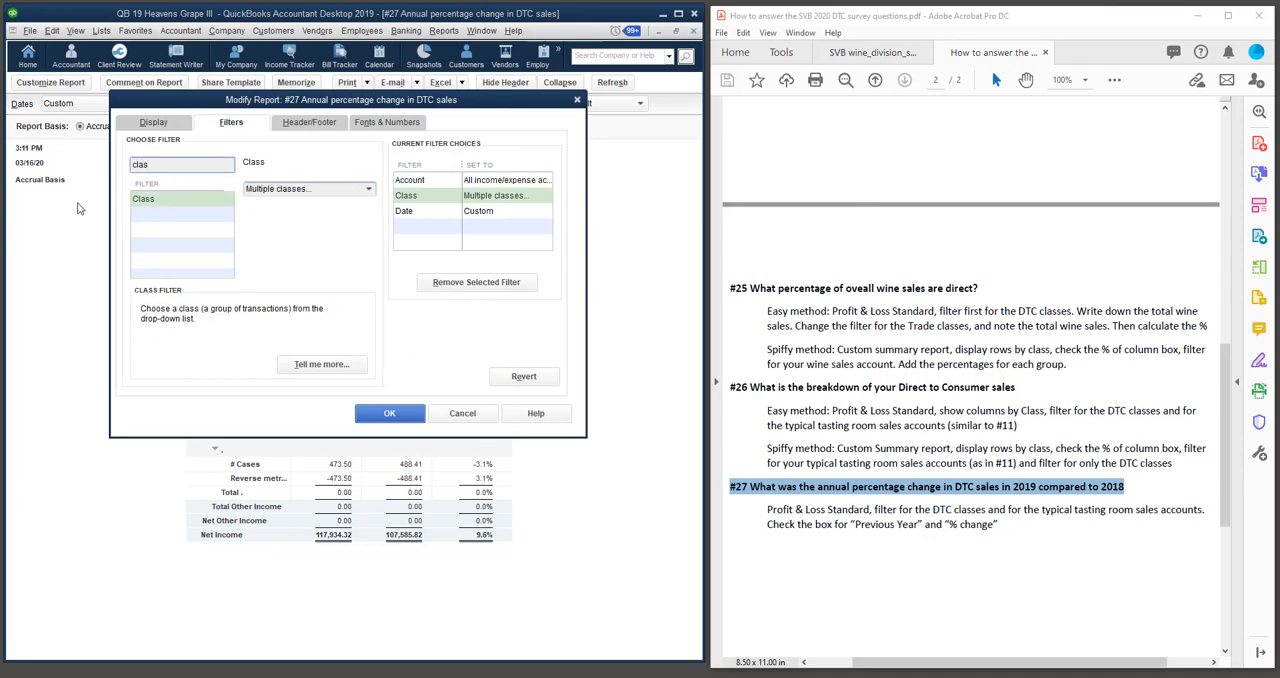
click(155, 201)
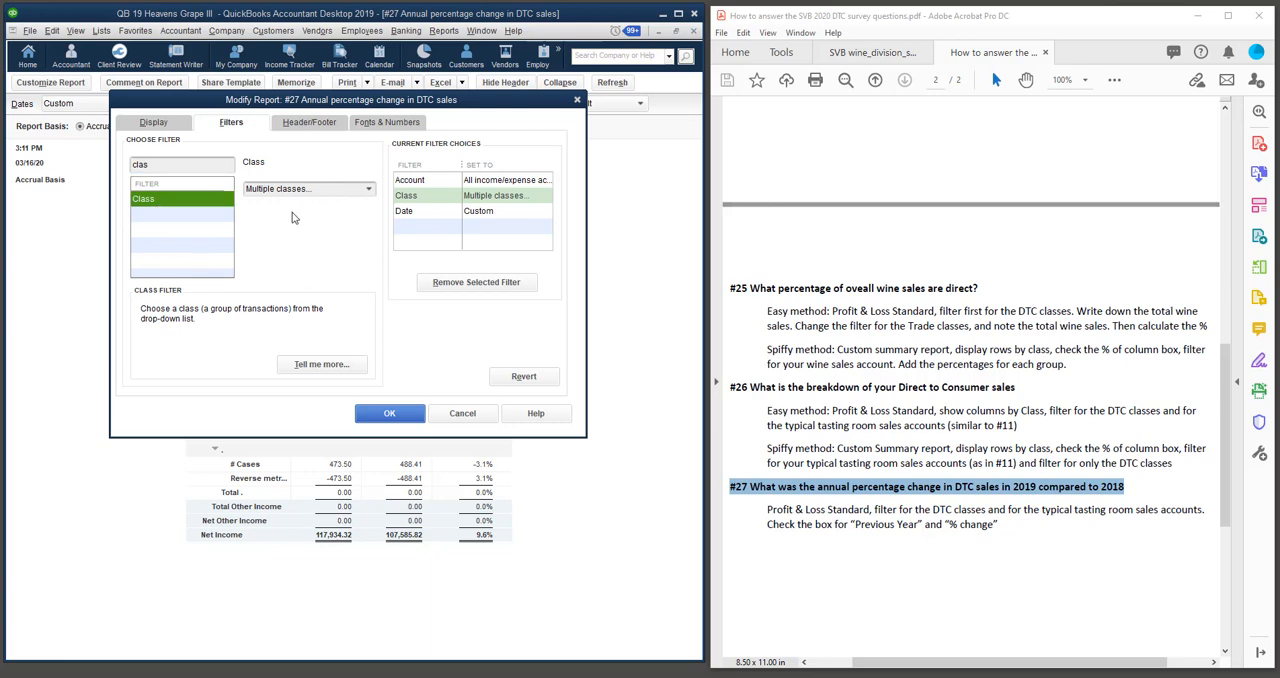
click(368, 189)
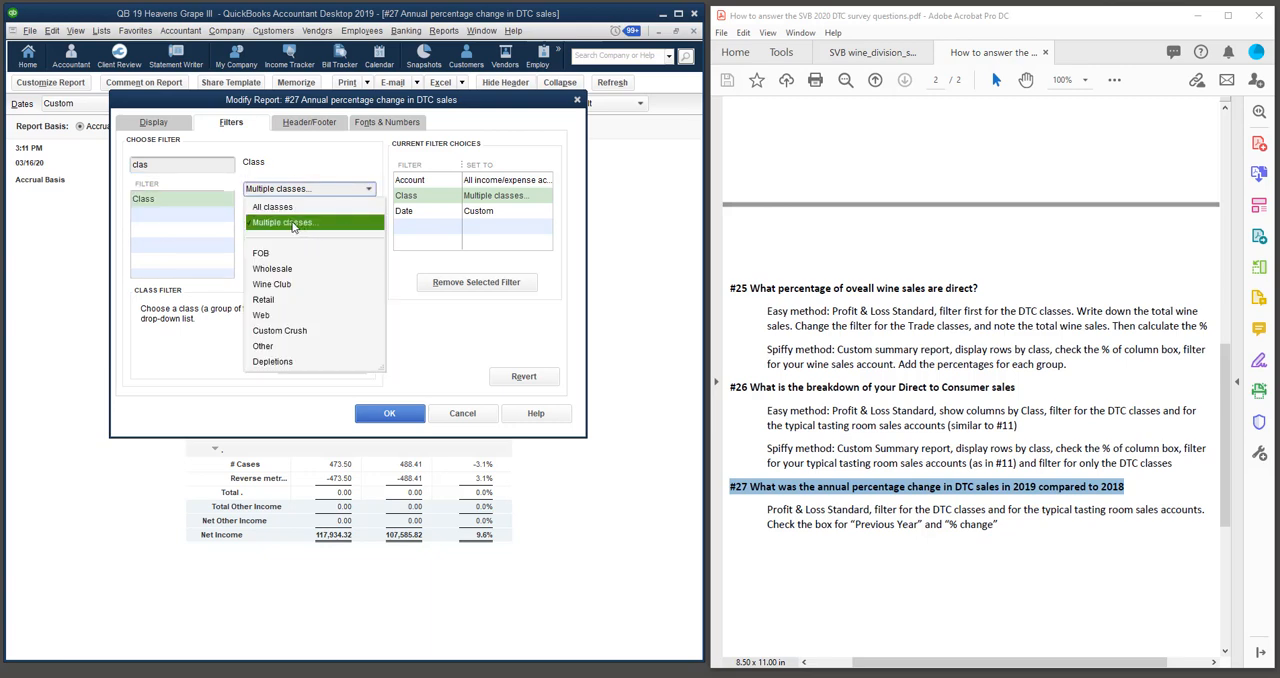
click(293, 223)
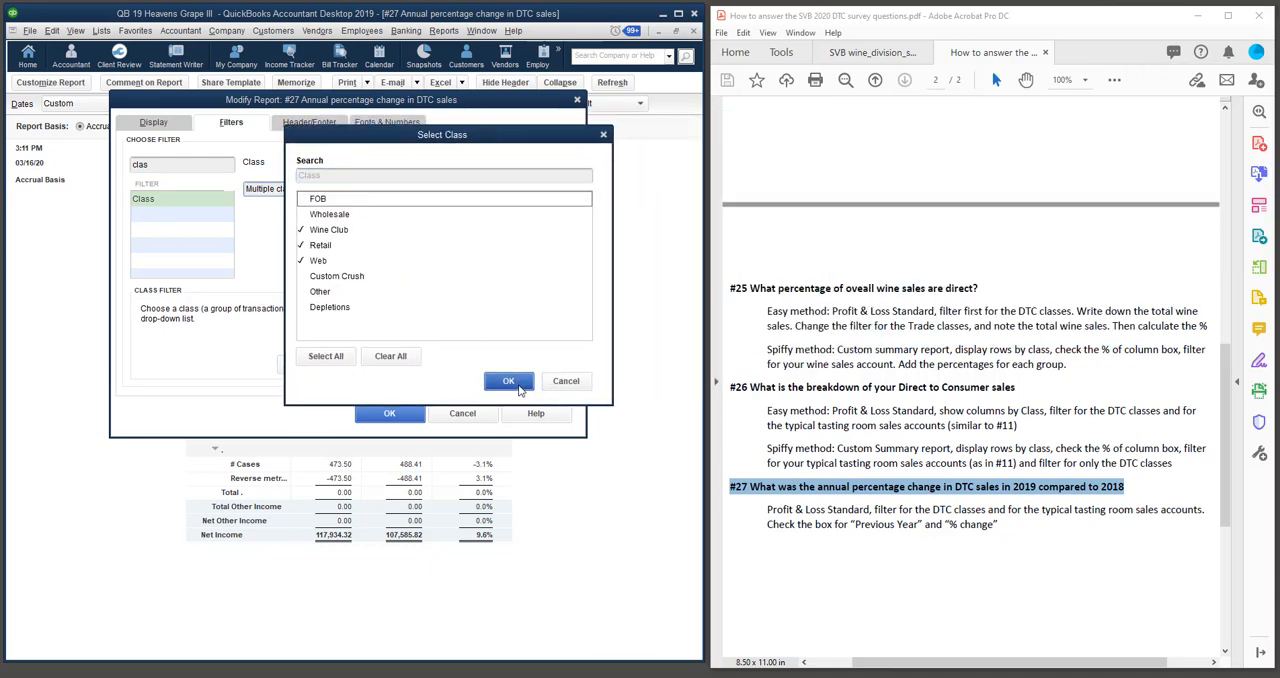
click(509, 381)
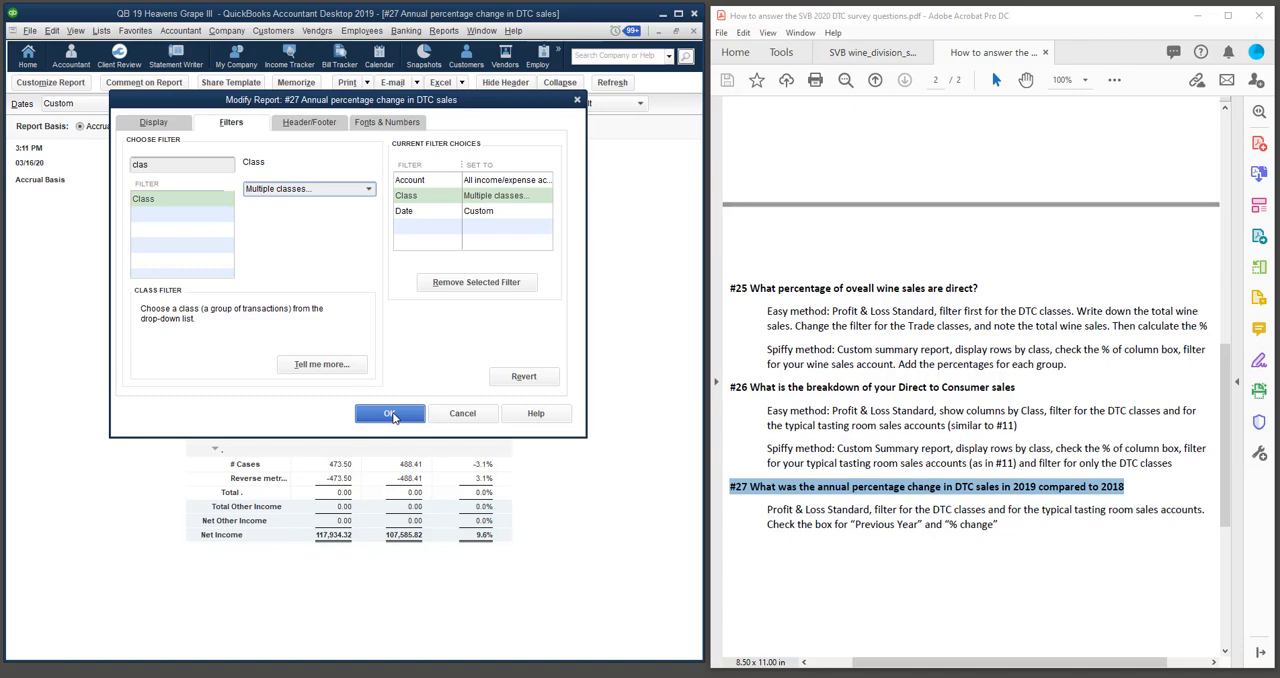
click(390, 413)
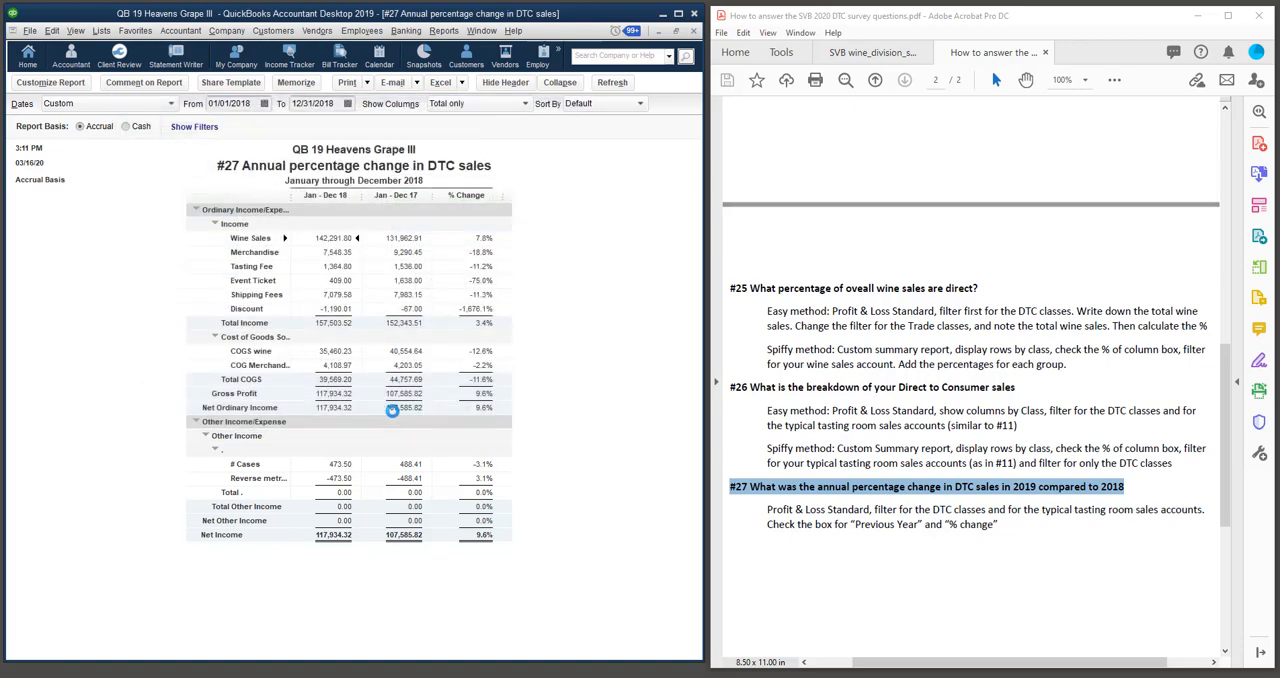
Check the Previous Year and % Change subcolumn options in the #27 report's display settings and close them.
click(61, 86)
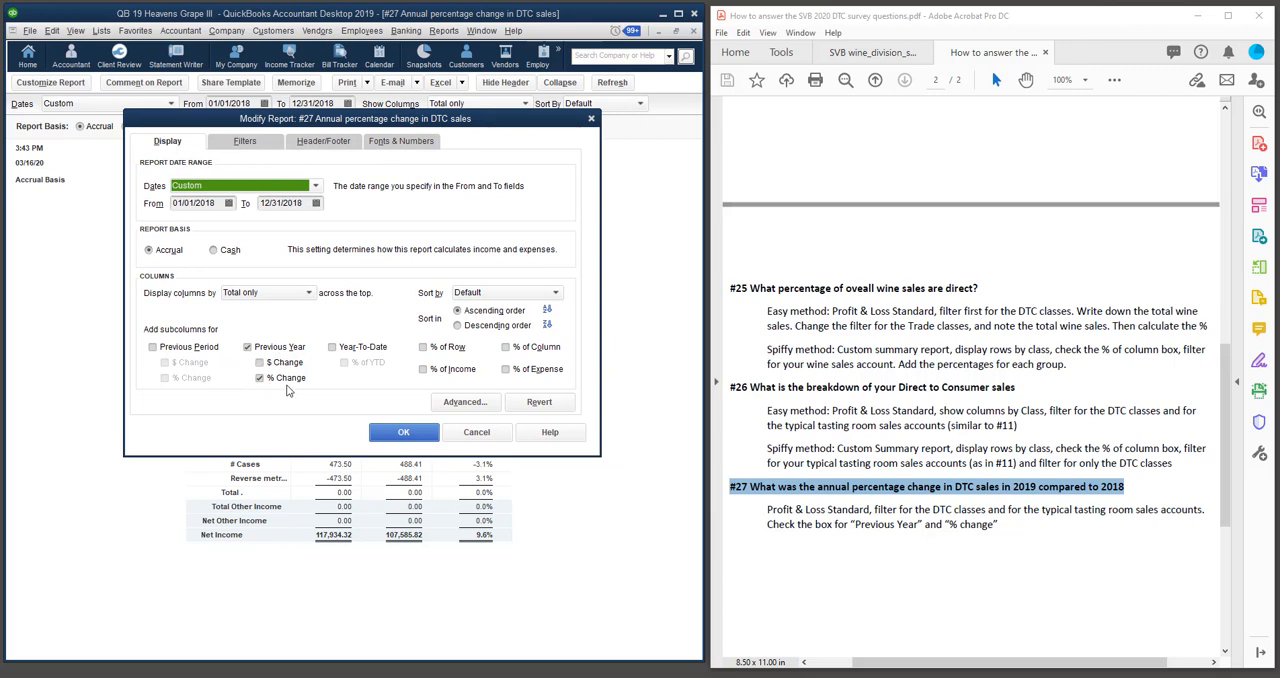
click(399, 436)
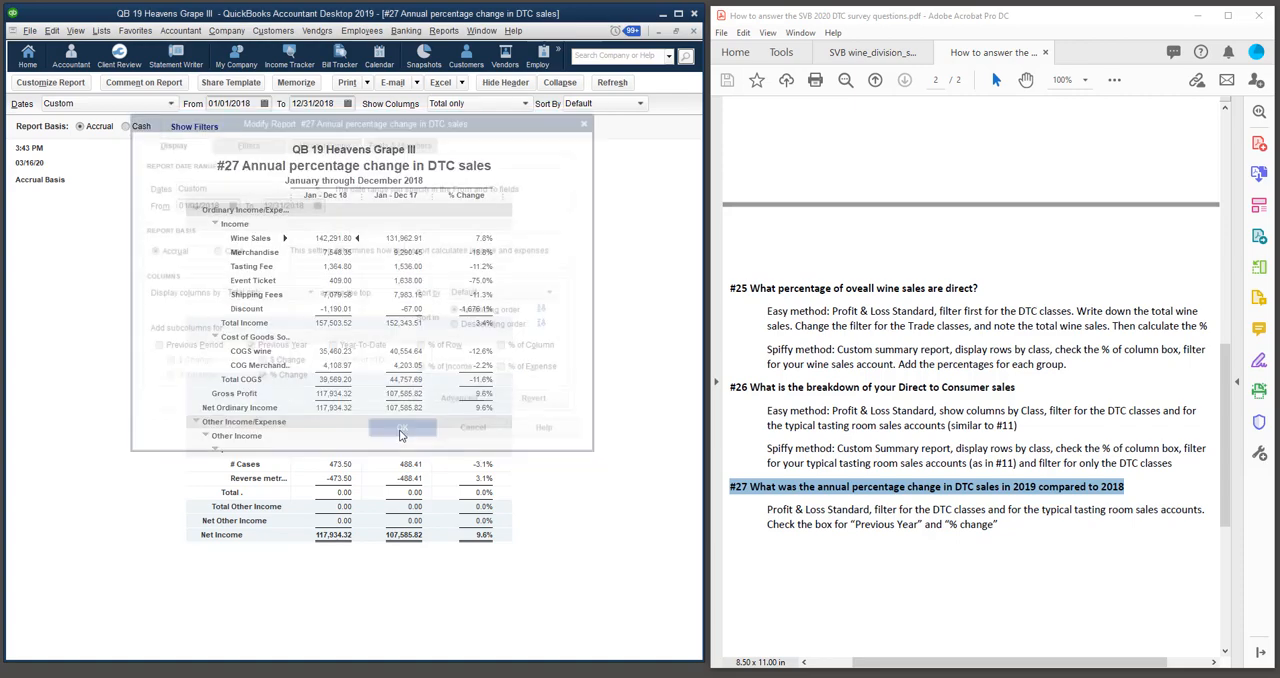